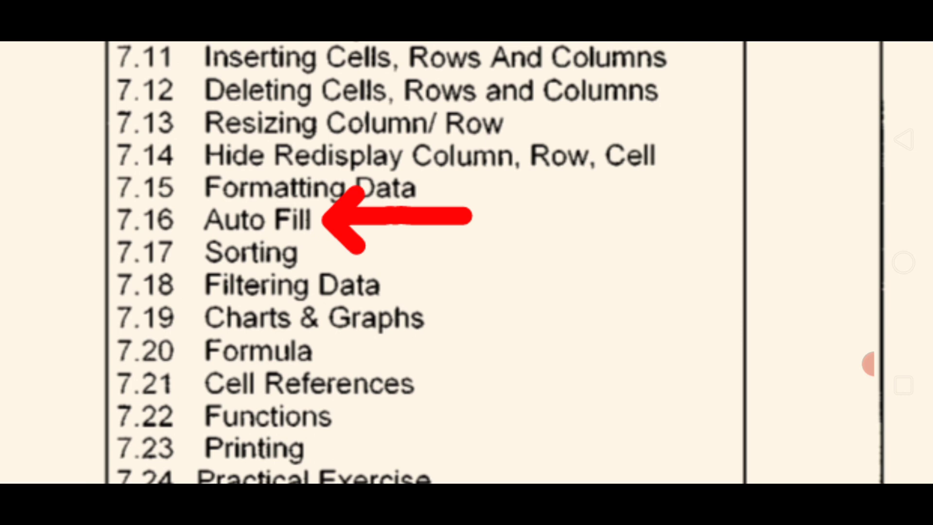
- Close the contents image at Auto Fill and return to the 'Fill with series' Excel sheet
{"action": "left_click", "coordinate": [868, 364]}
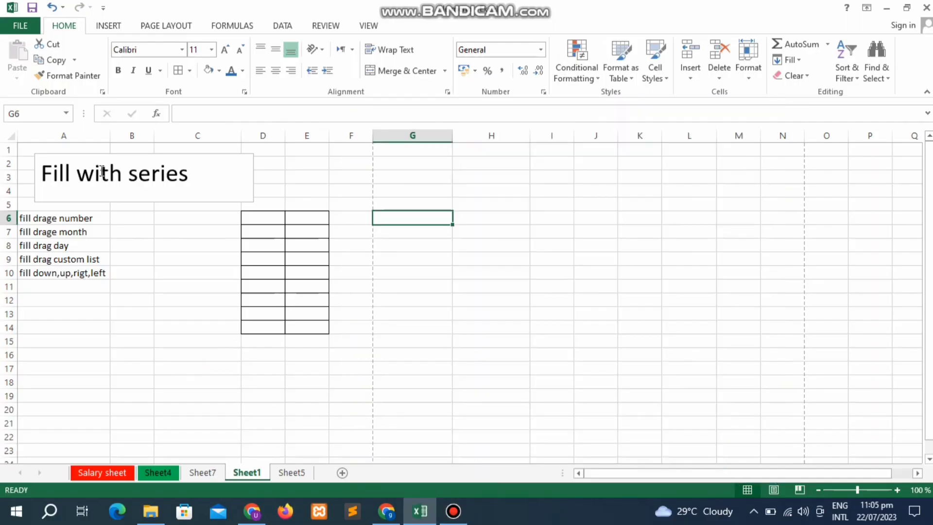
{"action": "left_click", "coordinate": [95, 171]}
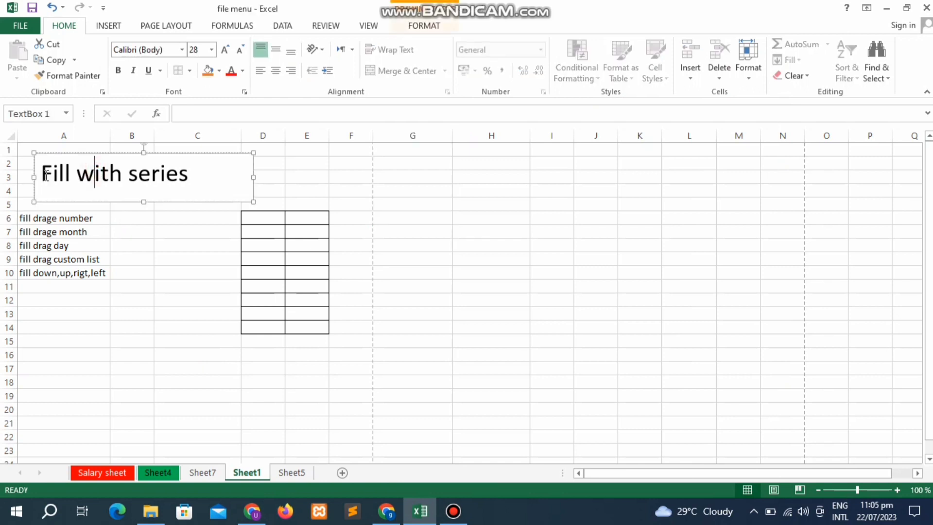
{"action": "left_click_drag", "start_coordinate": [42, 175], "coordinate": [196, 190]}
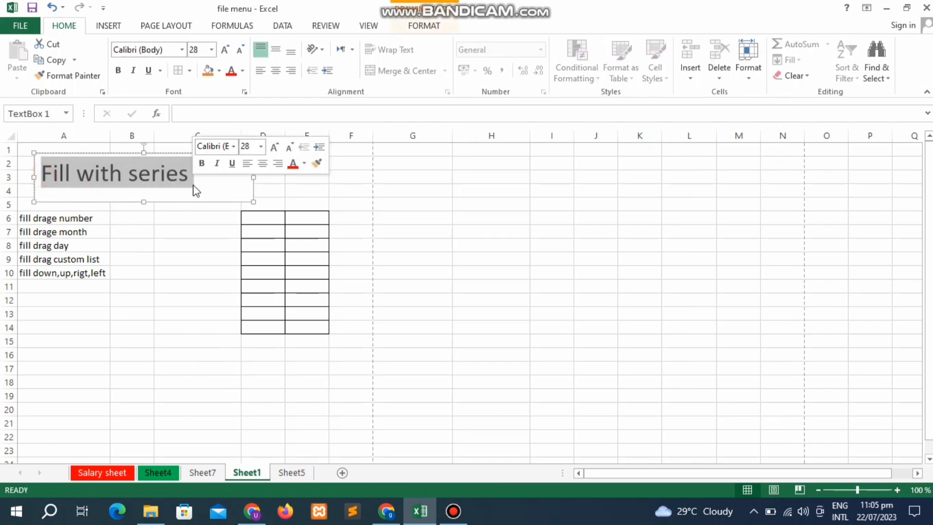
{"action": "left_click", "coordinate": [68, 216]}
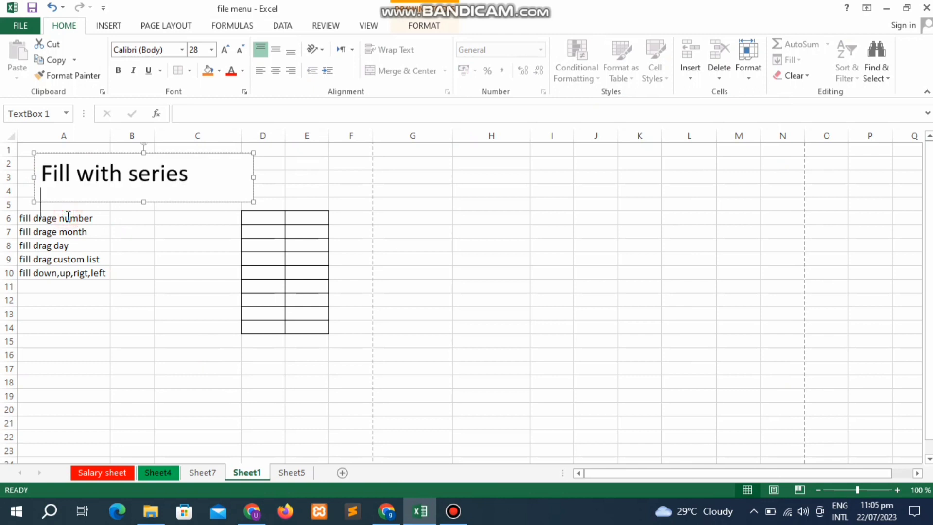
{"action": "left_click", "coordinate": [80, 243]}
{"action": "left_click", "coordinate": [71, 218]}
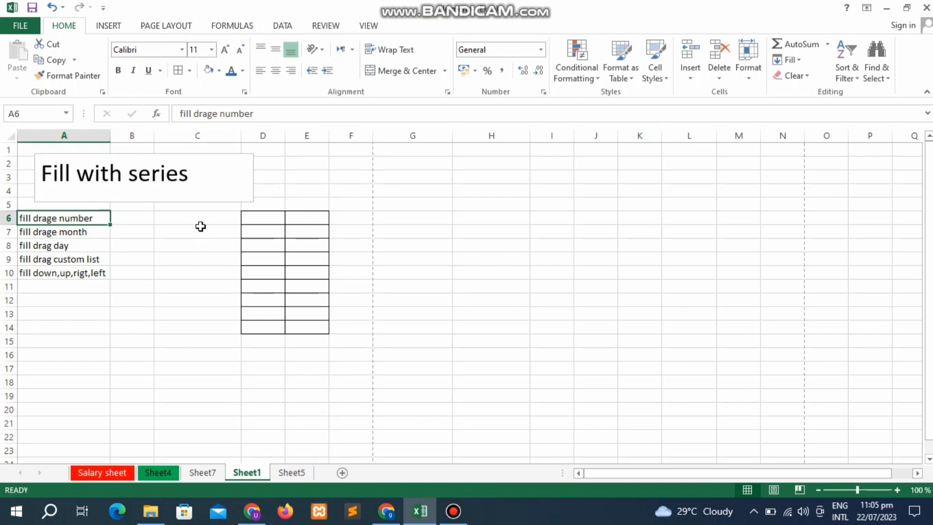
{"action": "left_click", "coordinate": [415, 205]}
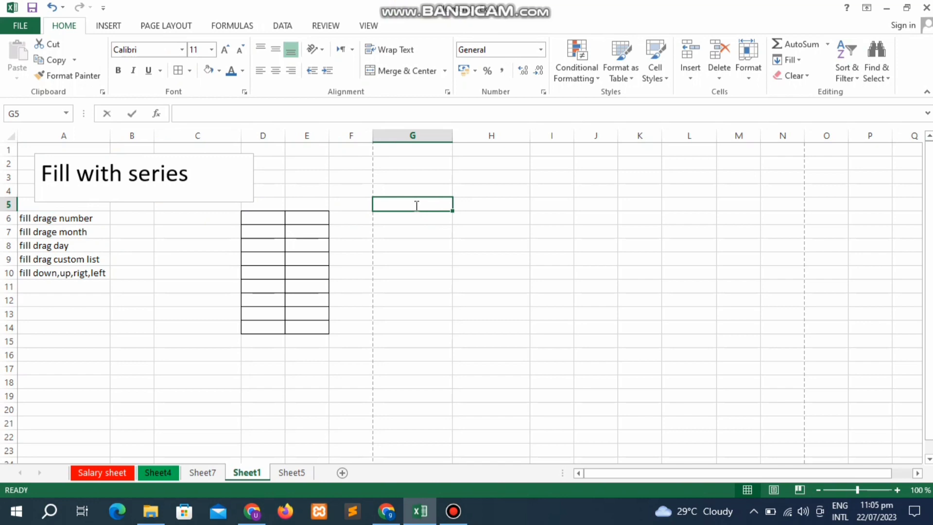
- Enter 10 in G5, try copying it down to G16, then undo the copy
{"action": "type", "text": "10"}
{"action": "key", "text": "Return"}
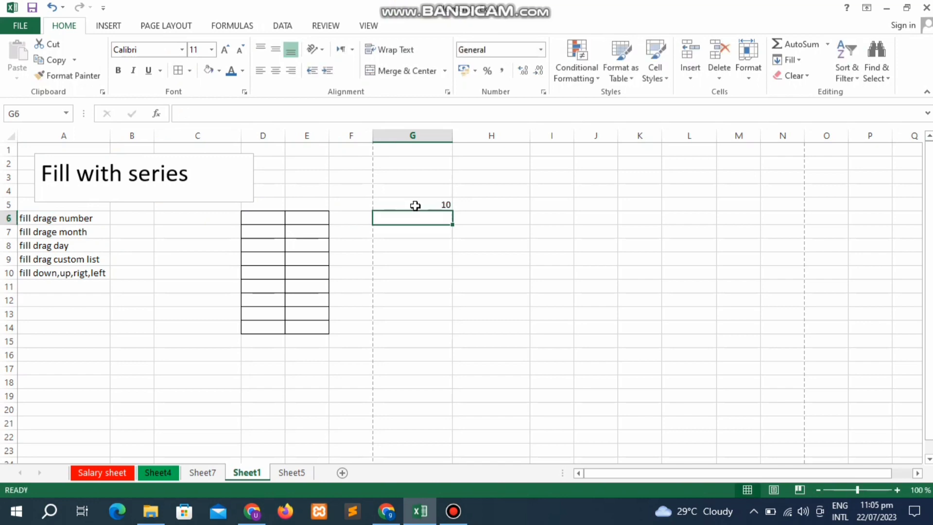
{"action": "left_click", "coordinate": [430, 205]}
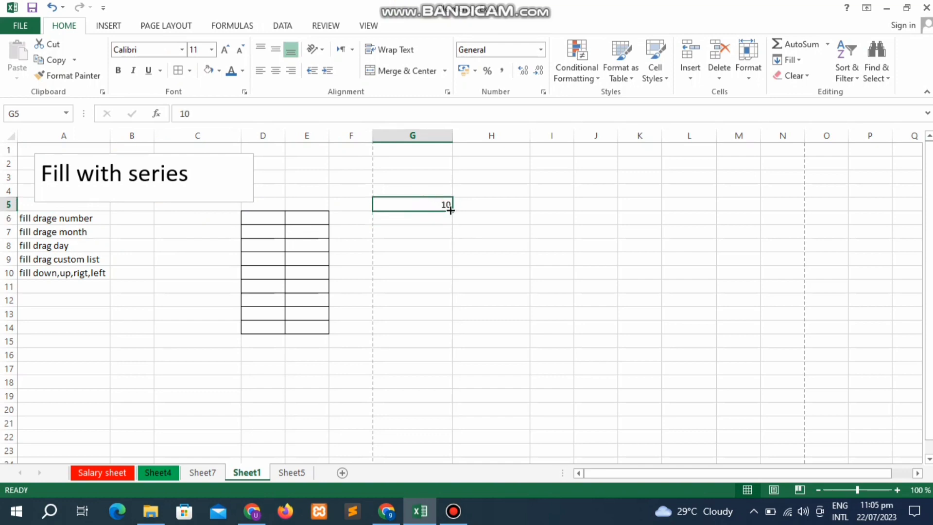
{"action": "left_click_drag", "start_coordinate": [451, 210], "coordinate": [440, 366]}
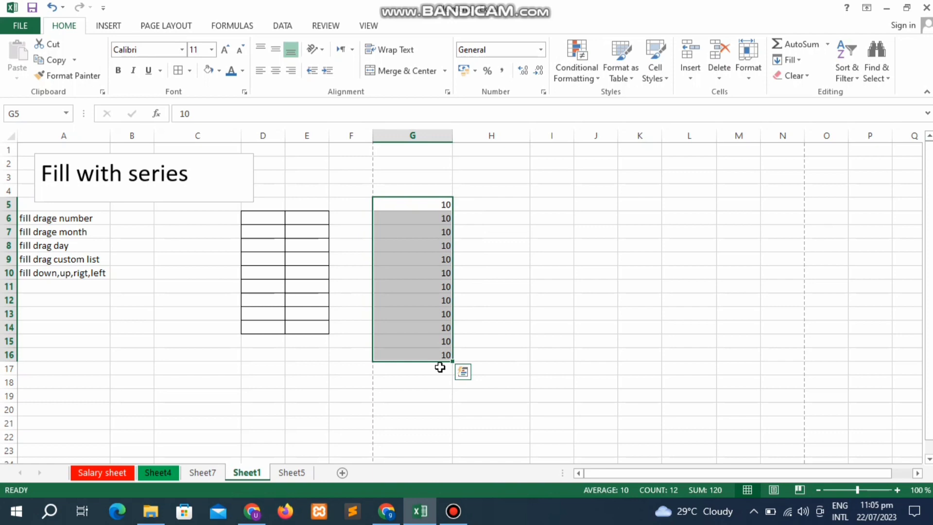
{"action": "key", "text": "ctrl+z"}
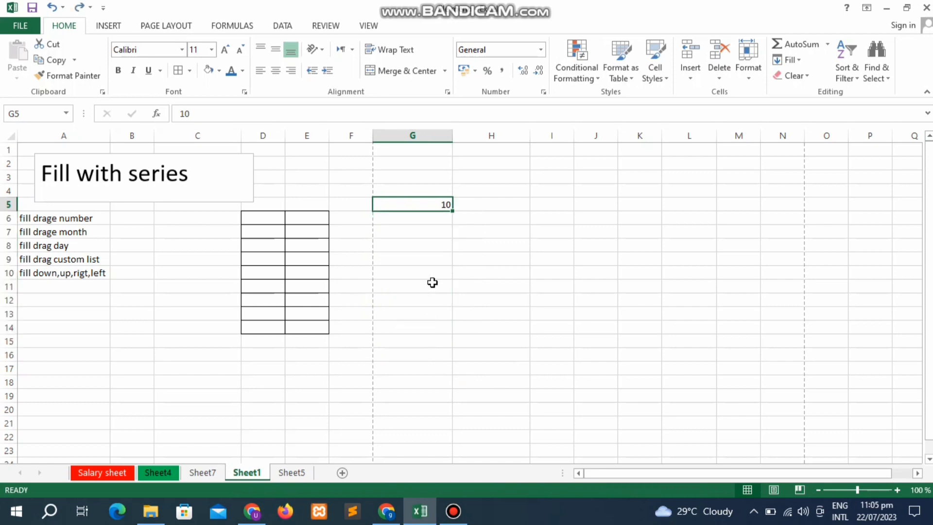
{"action": "left_click", "coordinate": [434, 276]}
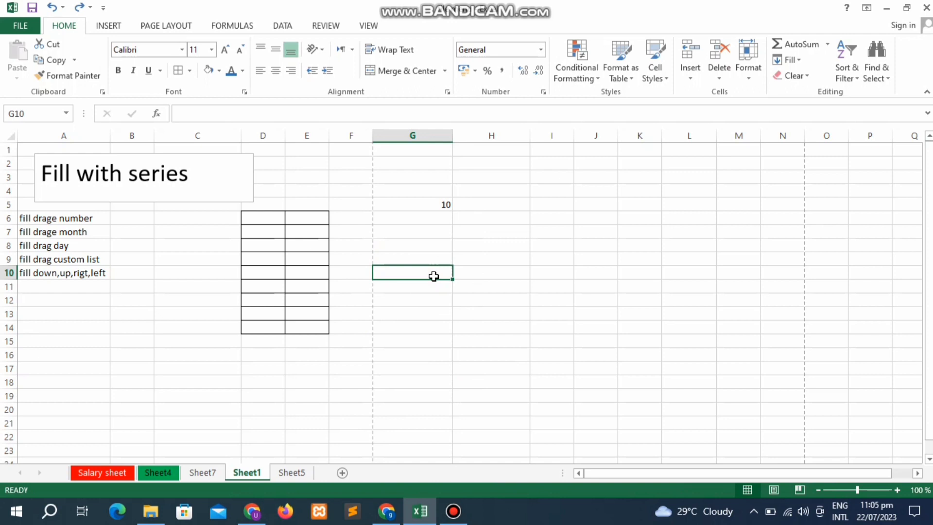
- Enter 11 in G6 directly below the 10, leaving G7 empty
{"action": "left_click", "coordinate": [429, 214]}
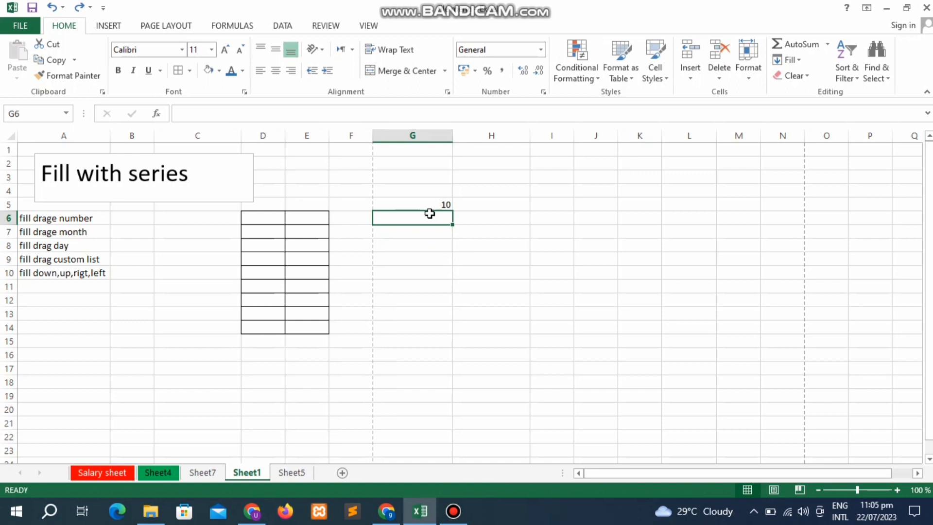
{"action": "type", "text": "11"}
{"action": "key", "text": "Return"}
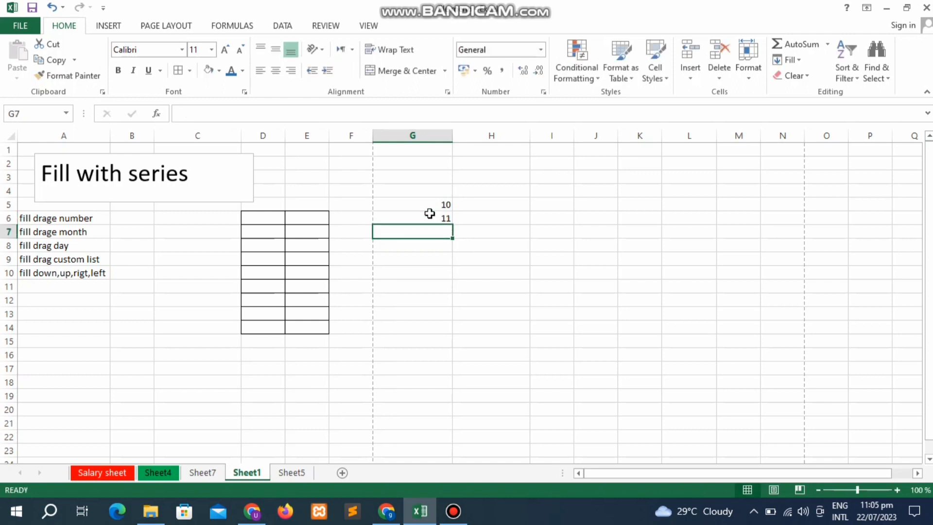
{"action": "type", "text": "1"}
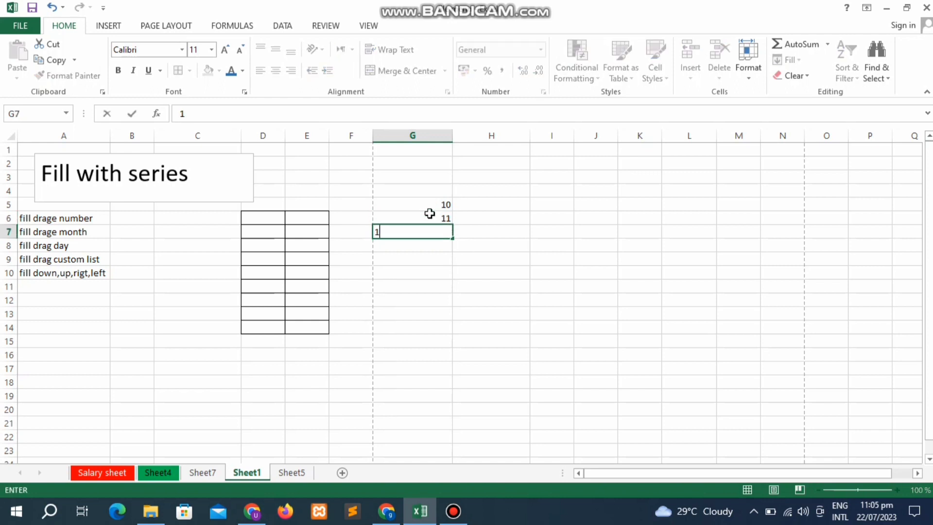
{"action": "key", "text": "BackSpace"}
{"action": "key", "text": "Return"}
- Select the 10 and 11 pair and extend the counting series down to G15, then undo
{"action": "left_click", "coordinate": [432, 216]}
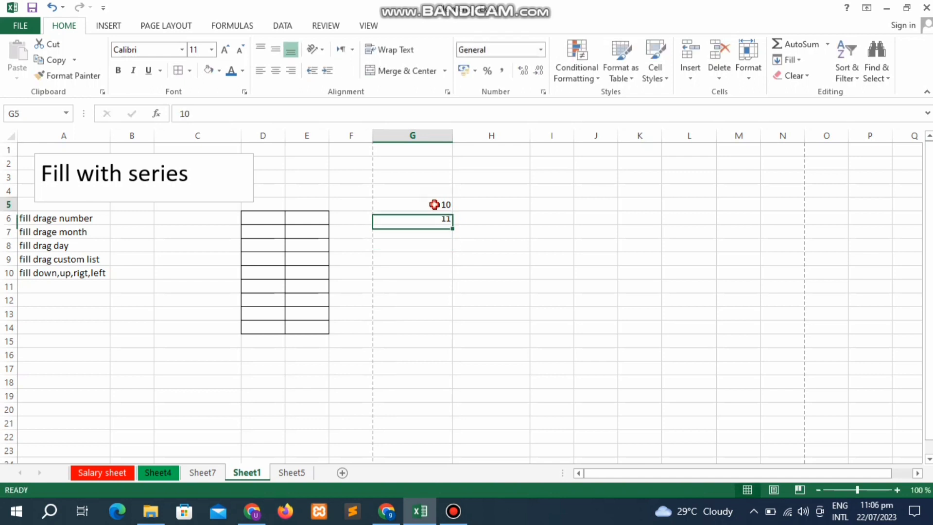
{"action": "left_click_drag", "start_coordinate": [437, 204], "coordinate": [438, 213]}
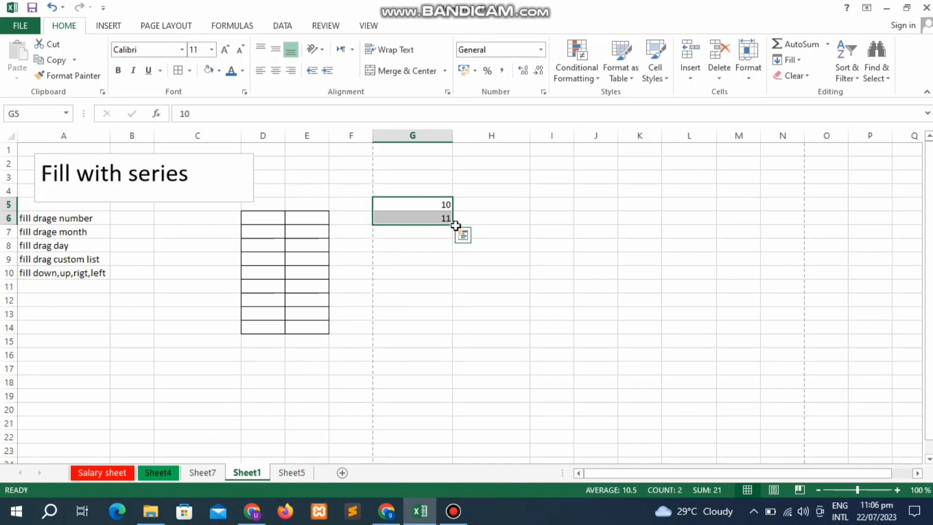
{"action": "left_click", "coordinate": [456, 227]}
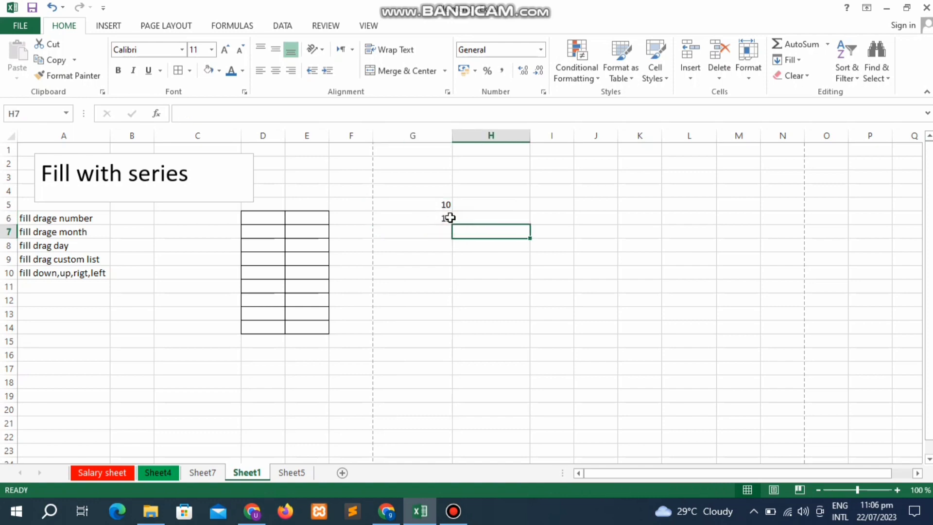
{"action": "left_click_drag", "start_coordinate": [445, 206], "coordinate": [447, 342]}
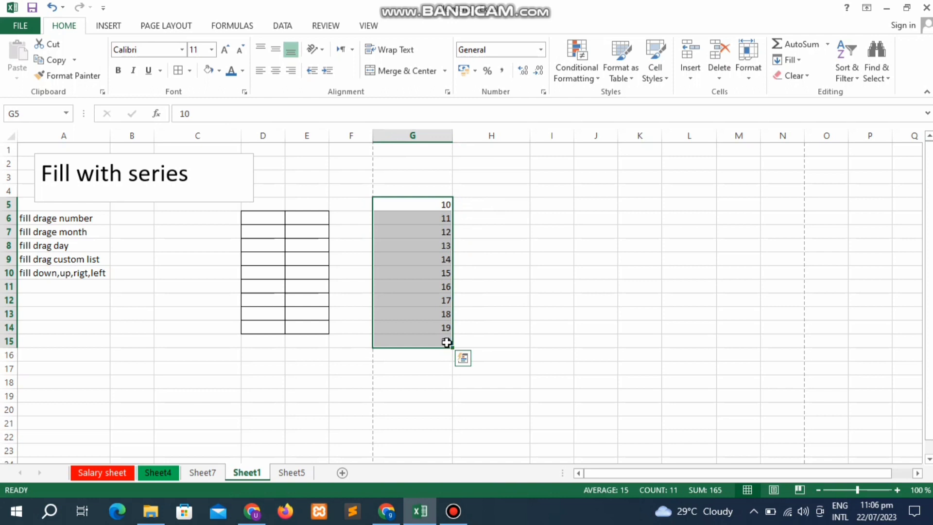
{"action": "key", "text": "ctrl+z"}
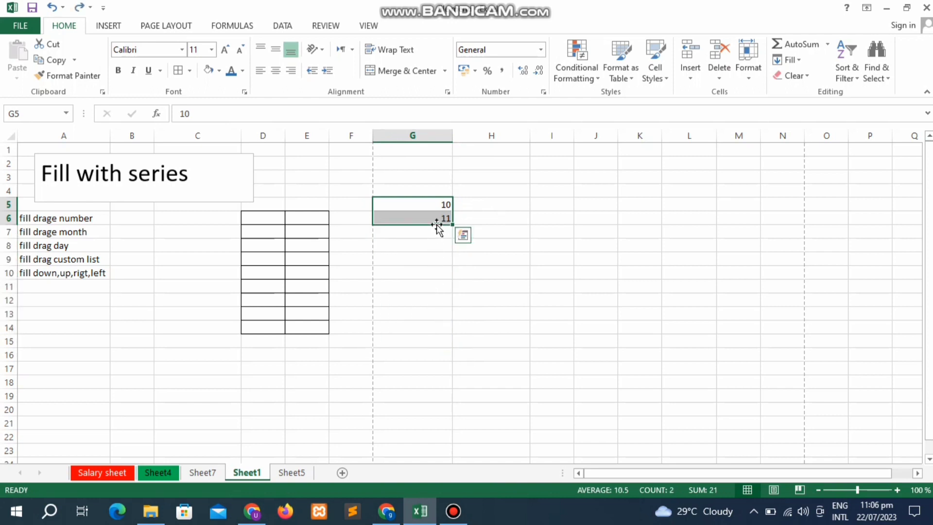
- Change G6 to 20 and fill G5:G15 in steps of ten up to 110, then select G7:G15
{"action": "left_click", "coordinate": [436, 221]}
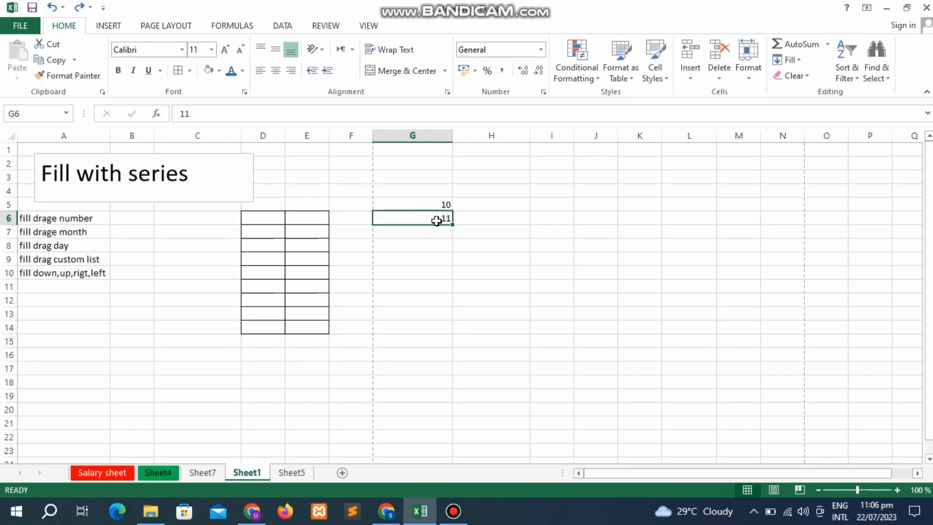
{"action": "type", "text": "20"}
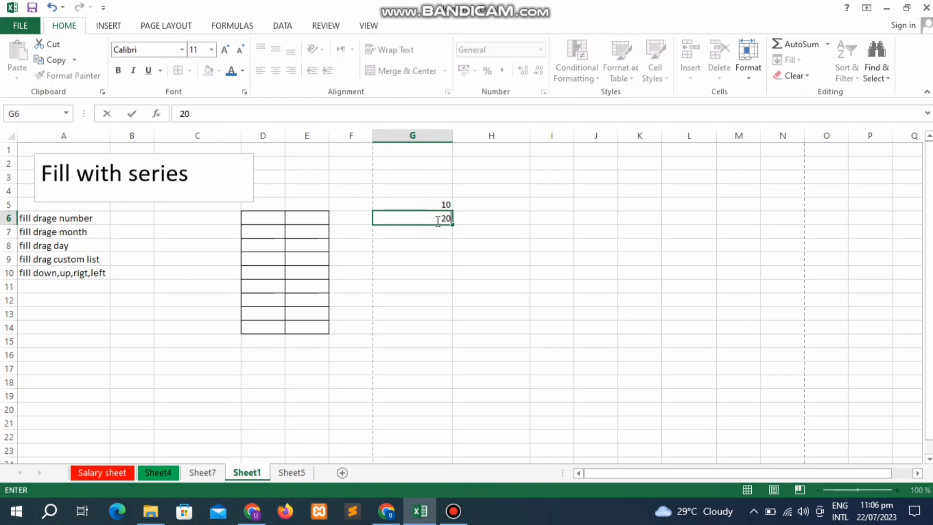
{"action": "key", "text": "Return"}
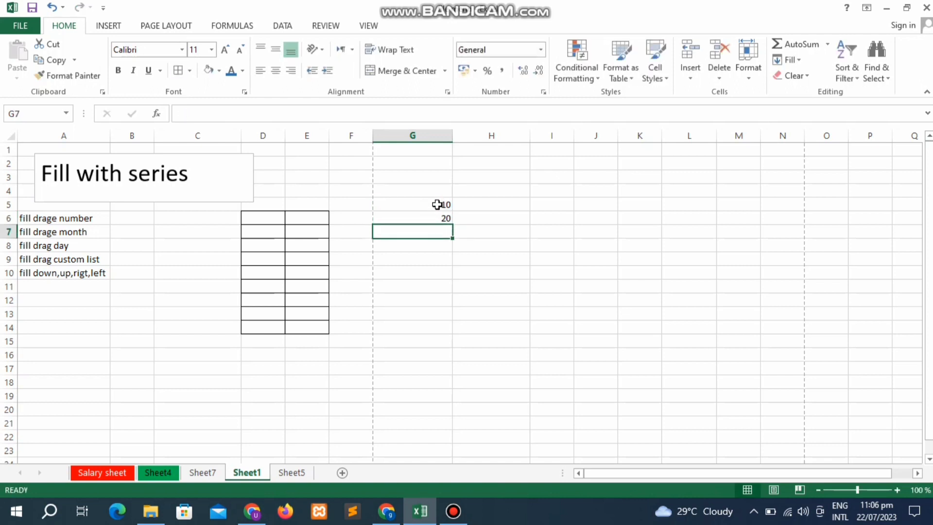
{"action": "left_click_drag", "start_coordinate": [439, 203], "coordinate": [454, 345]}
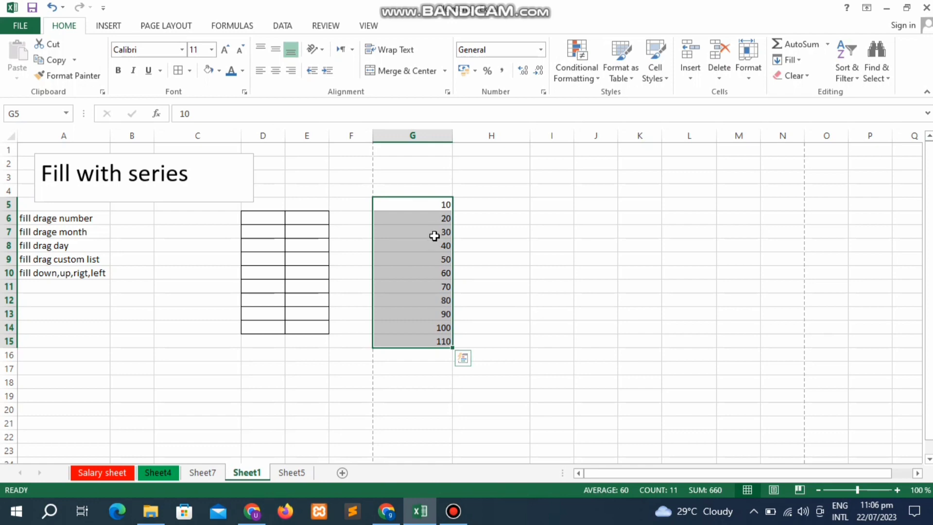
{"action": "left_click", "coordinate": [473, 258]}
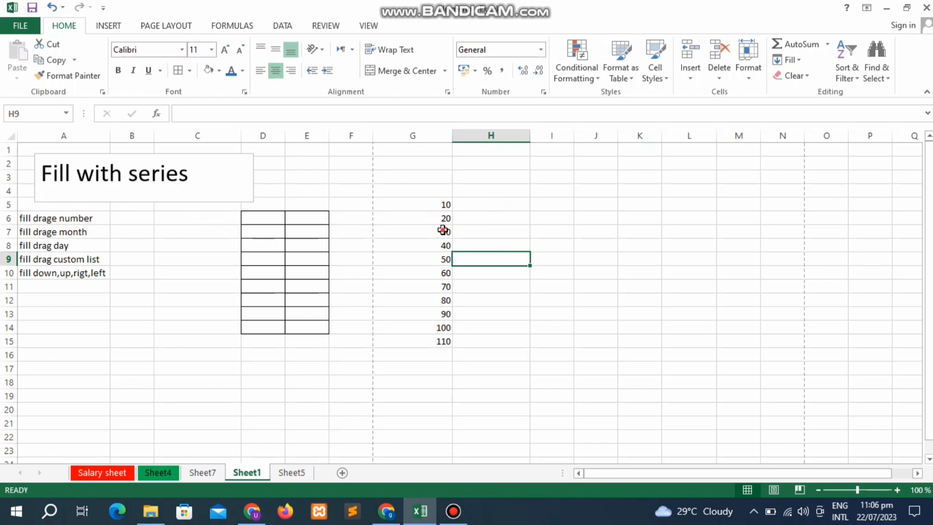
{"action": "left_click_drag", "start_coordinate": [442, 231], "coordinate": [447, 343]}
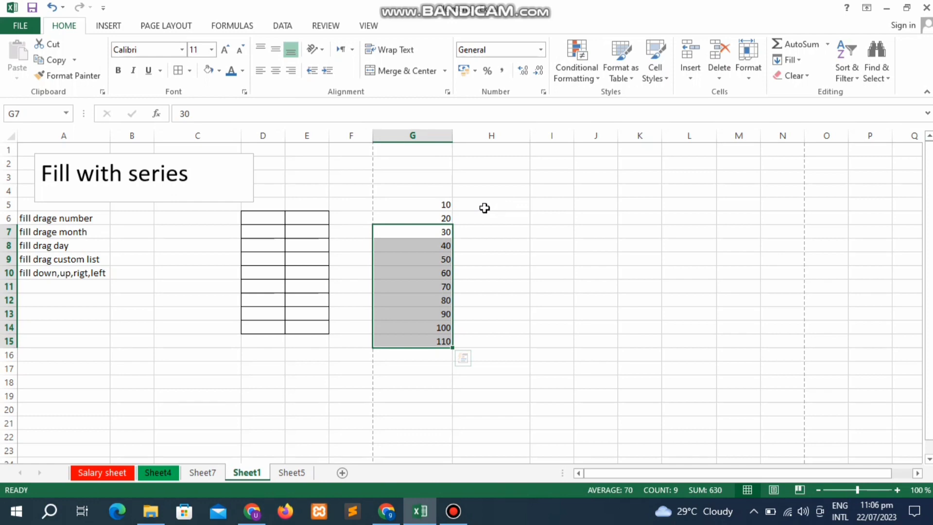
{"action": "key", "text": "Delete"}
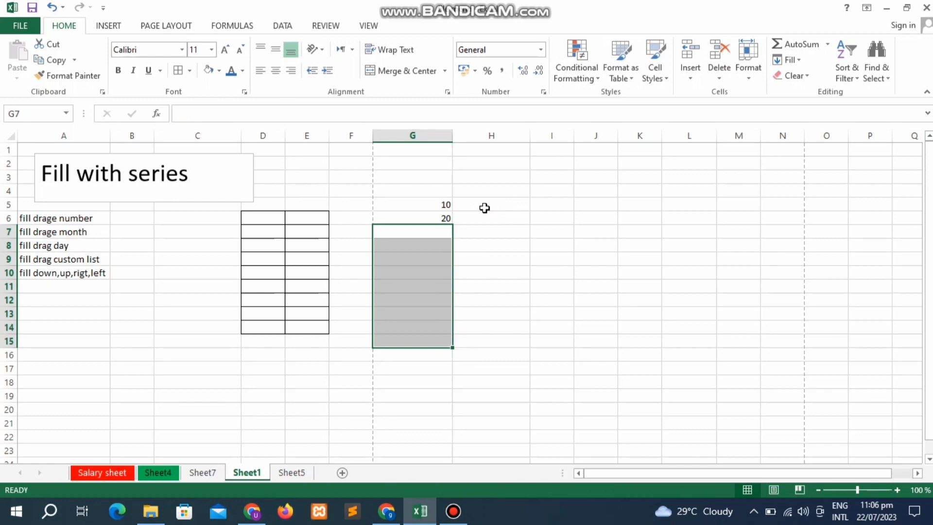
{"action": "key", "text": "Up"}
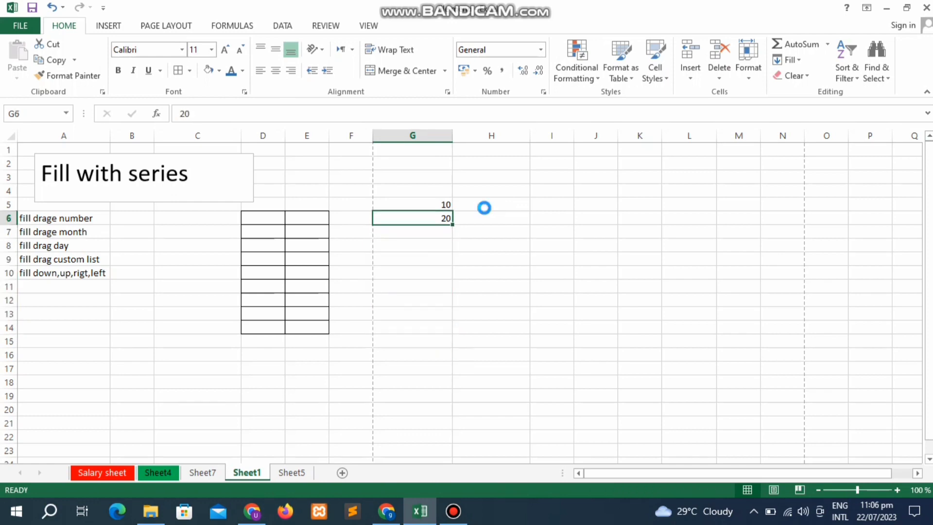
{"action": "key", "text": "Delete"}
{"action": "key", "text": "Up"}
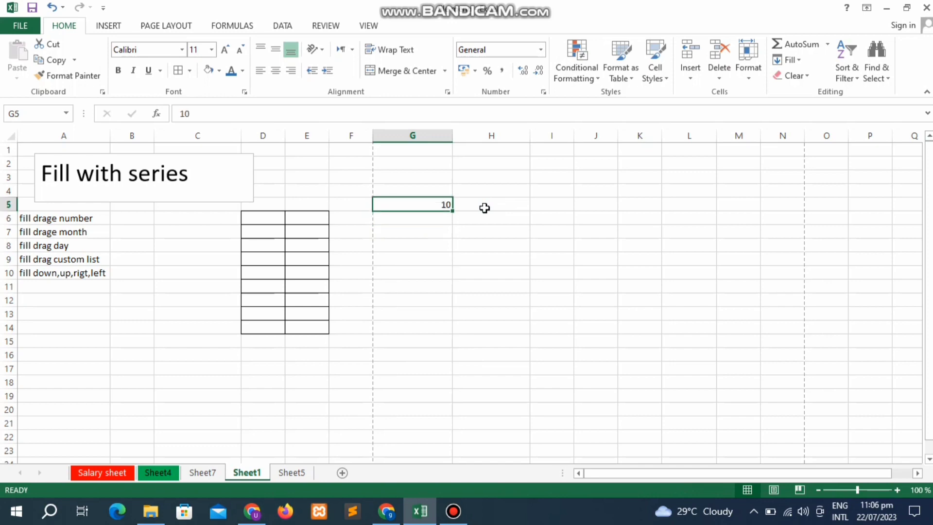
{"action": "key", "text": "shift+Down"}
{"action": "key", "text": "shift+Down"}
{"action": "key", "text": "shift+Down"}
{"action": "key", "text": "shift+Down"}
{"action": "key", "text": "shift+Down"}
{"action": "key", "text": "shift+Down"}
{"action": "key", "text": "shift+Down"}
{"action": "key", "text": "shift+Down"}
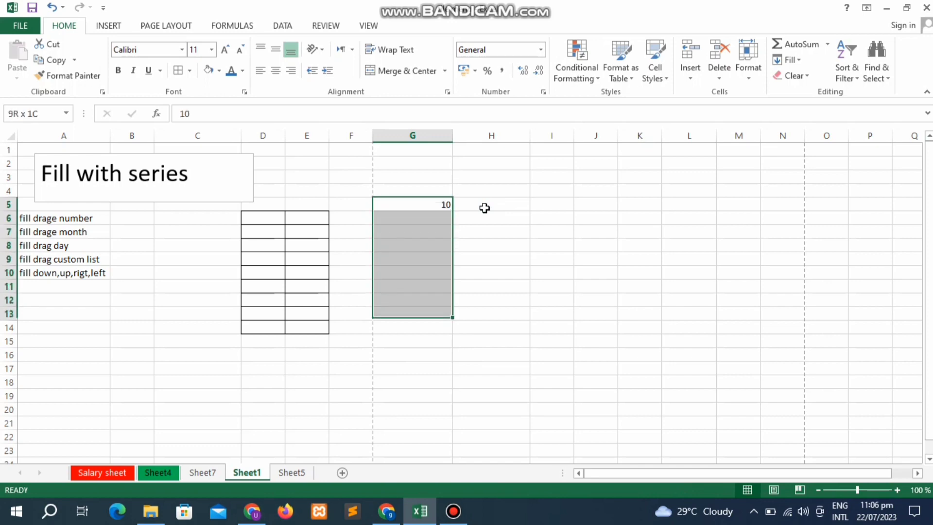
{"action": "key", "text": "shift+Down"}
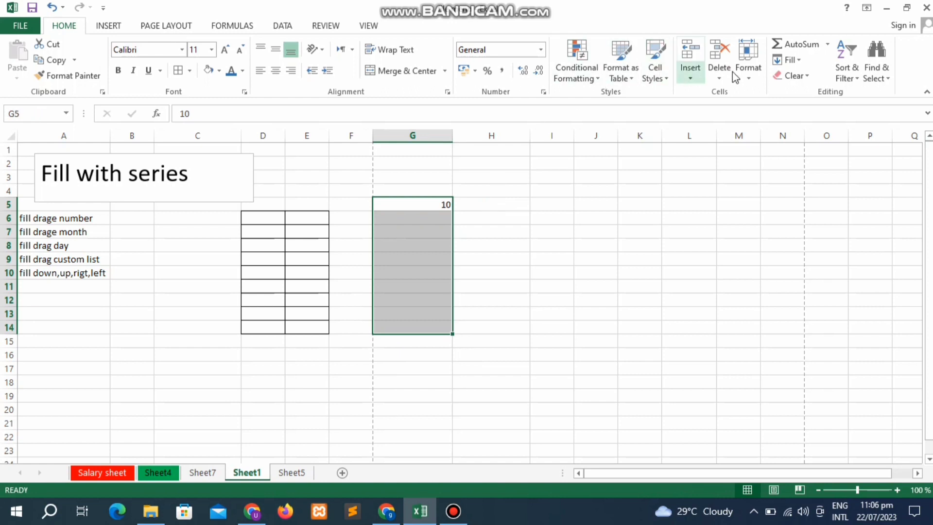
{"action": "left_click", "coordinate": [791, 61]}
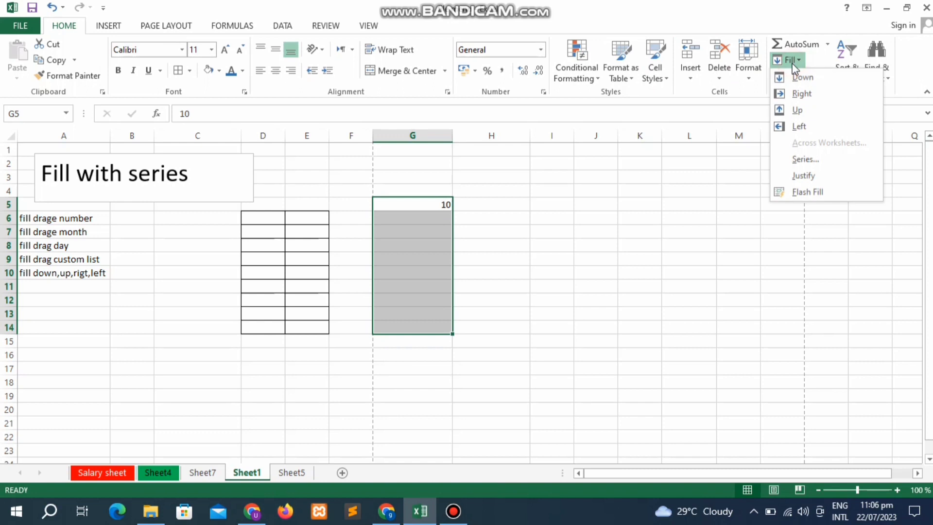
{"action": "left_click", "coordinate": [793, 78]}
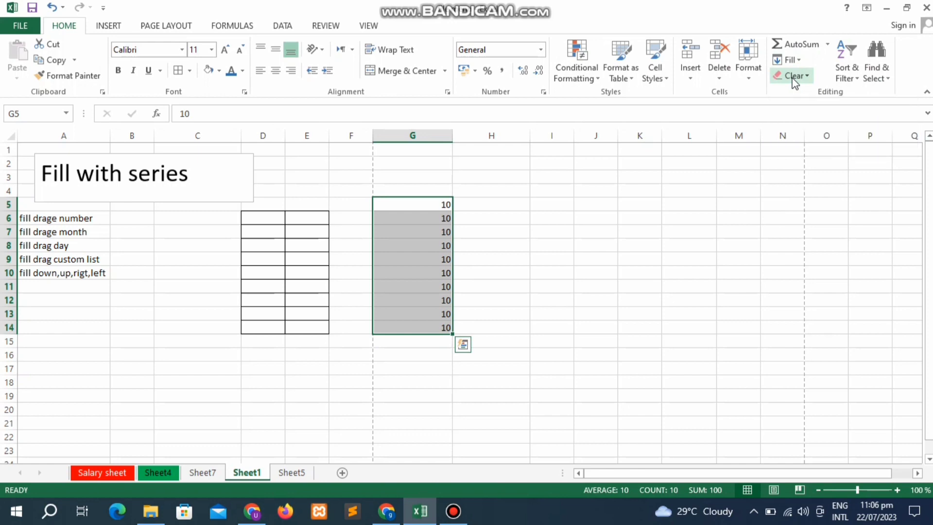
{"action": "key", "text": "ctrl+z"}
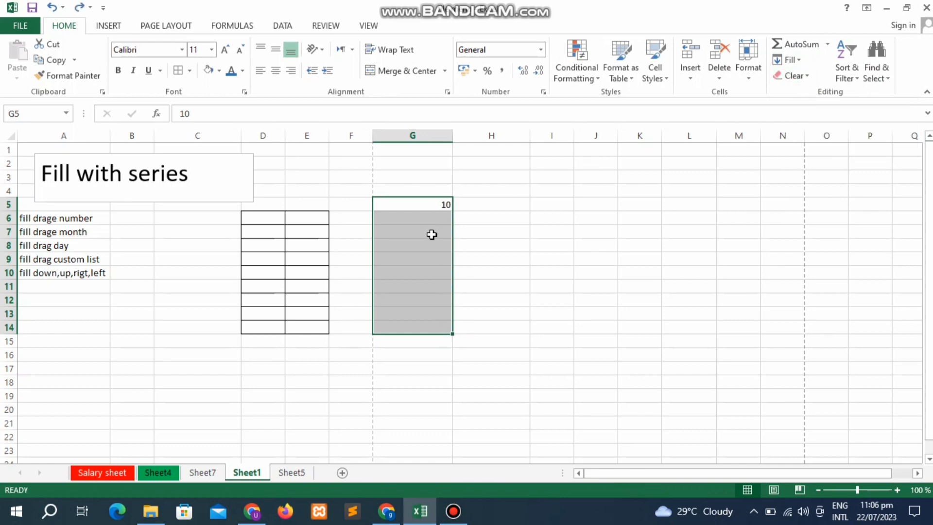
{"action": "left_click", "coordinate": [431, 233]}
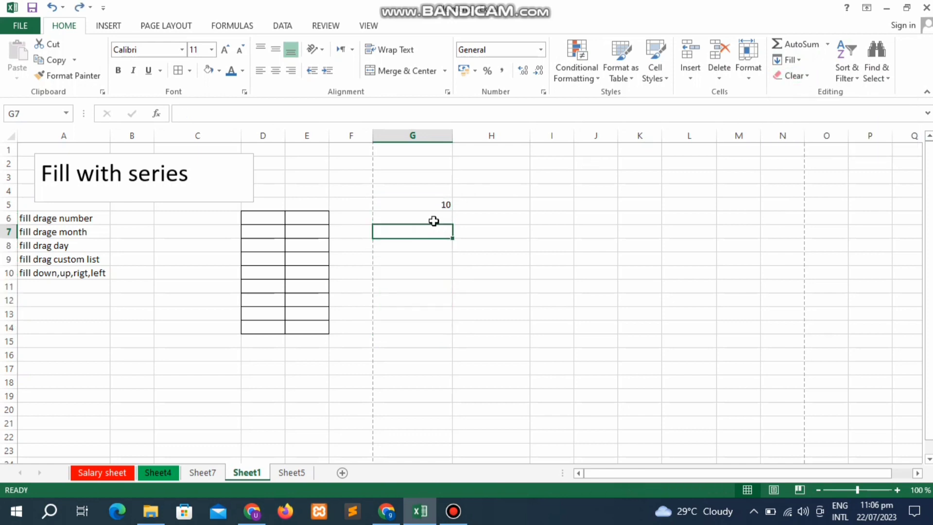
{"action": "left_click", "coordinate": [434, 217]}
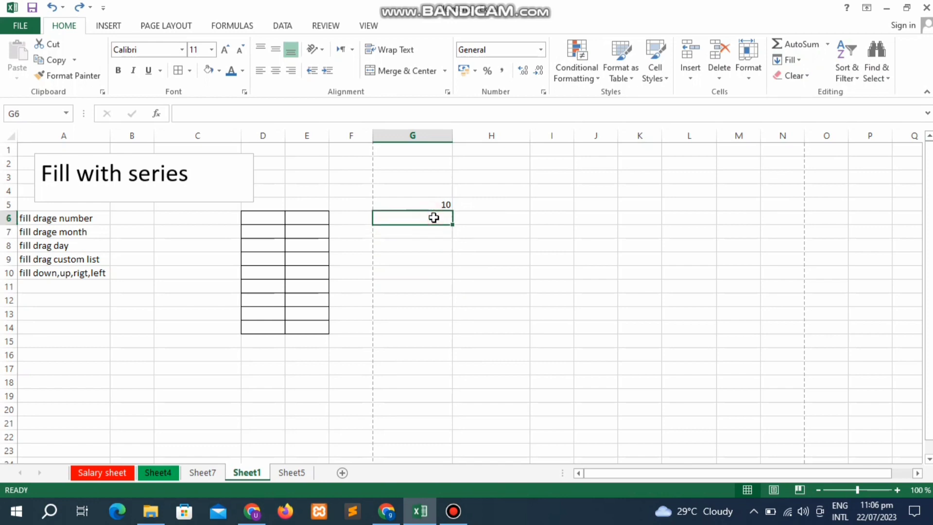
{"action": "type", "text": "11"}
{"action": "key", "text": "Return"}
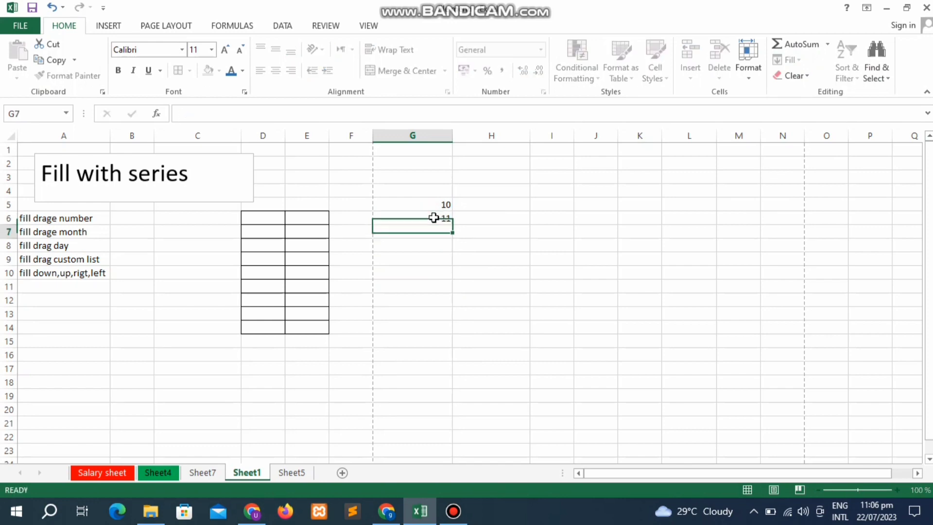
{"action": "left_click", "coordinate": [433, 217]}
{"action": "key", "text": "Up"}
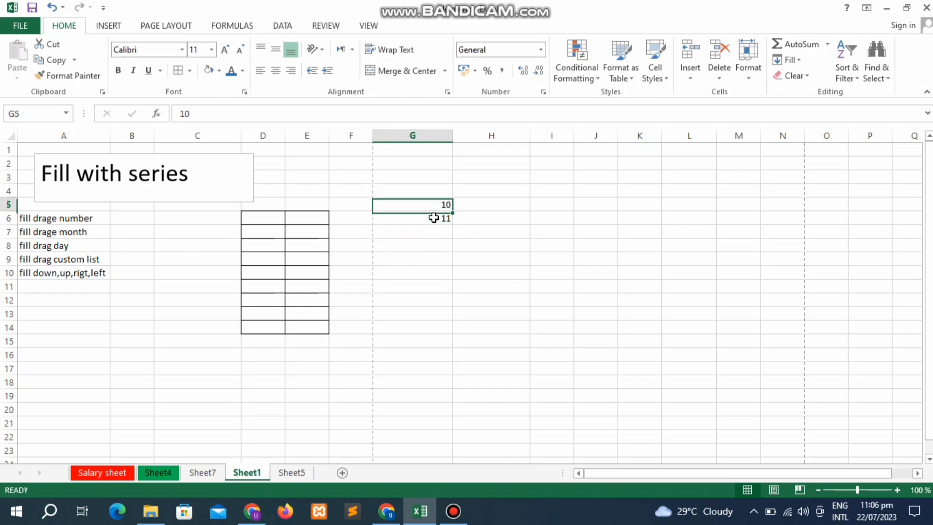
{"action": "key", "text": "shift+Down"}
{"action": "key", "text": "shift+Down"}
{"action": "key", "text": "shift+Down"}
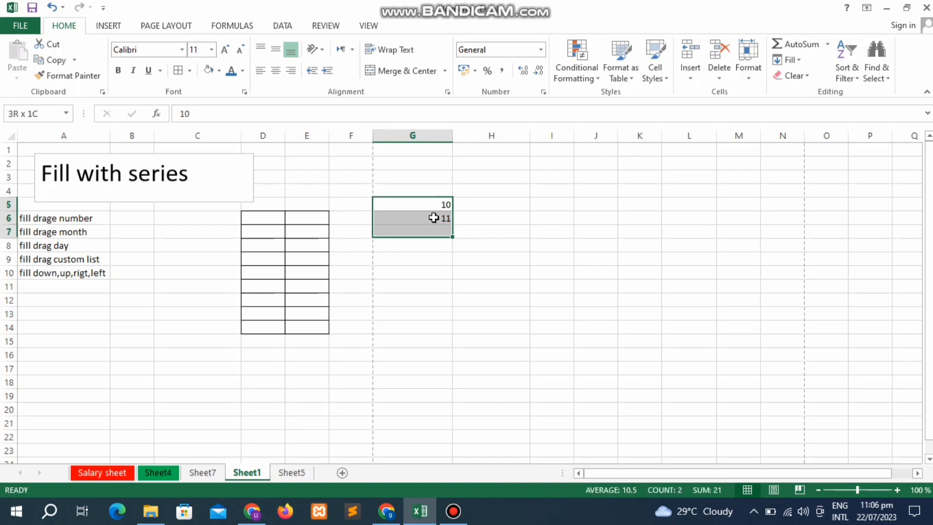
{"action": "key", "text": "shift+Down"}
{"action": "key", "text": "shift+Down"}
{"action": "key", "text": "shift+Down"}
{"action": "key", "text": "shift+Down"}
{"action": "key", "text": "shift+Down"}
{"action": "key", "text": "shift+Down"}
{"action": "key", "text": "shift+Down"}
{"action": "key", "text": "shift+Down"}
{"action": "key", "text": "shift+Down"}
{"action": "key", "text": "shift+Down"}
{"action": "key", "text": "shift+Down"}
{"action": "key", "text": "shift+Down"}
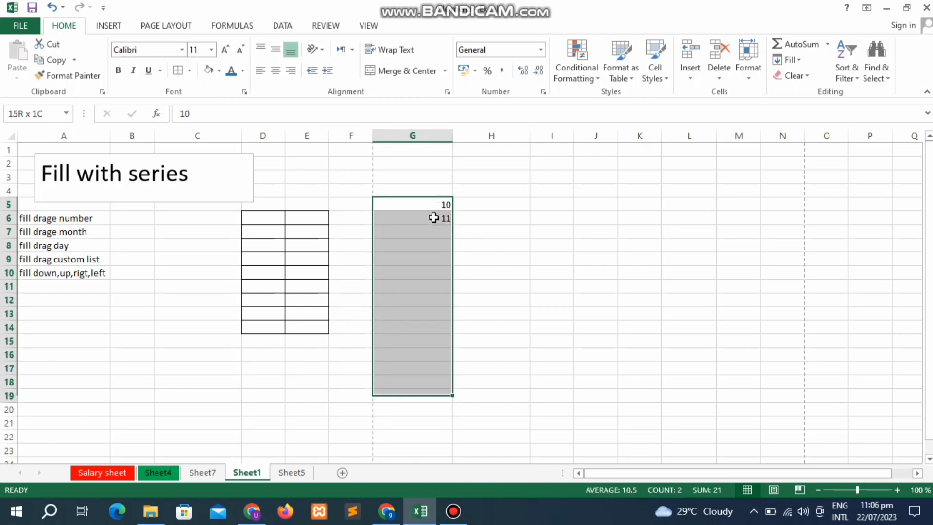
{"action": "left_click", "coordinate": [800, 62]}
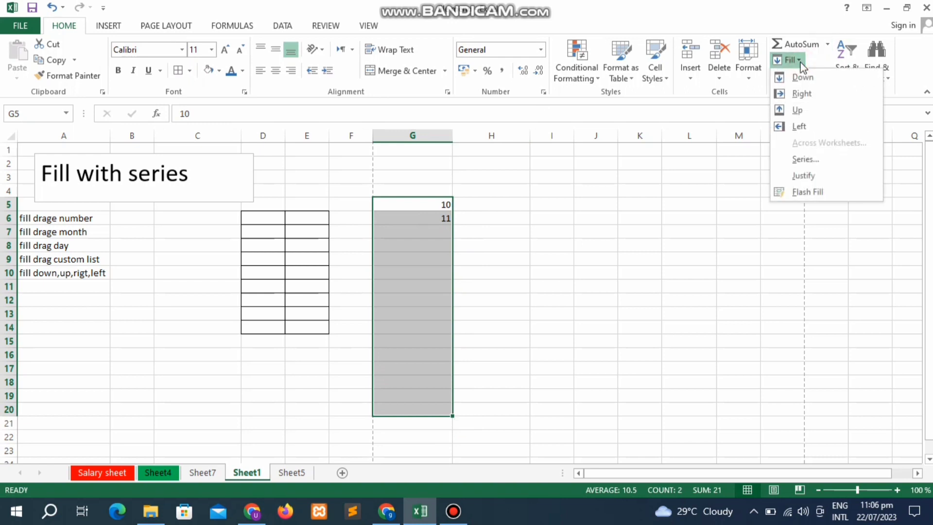
{"action": "left_click", "coordinate": [801, 81]}
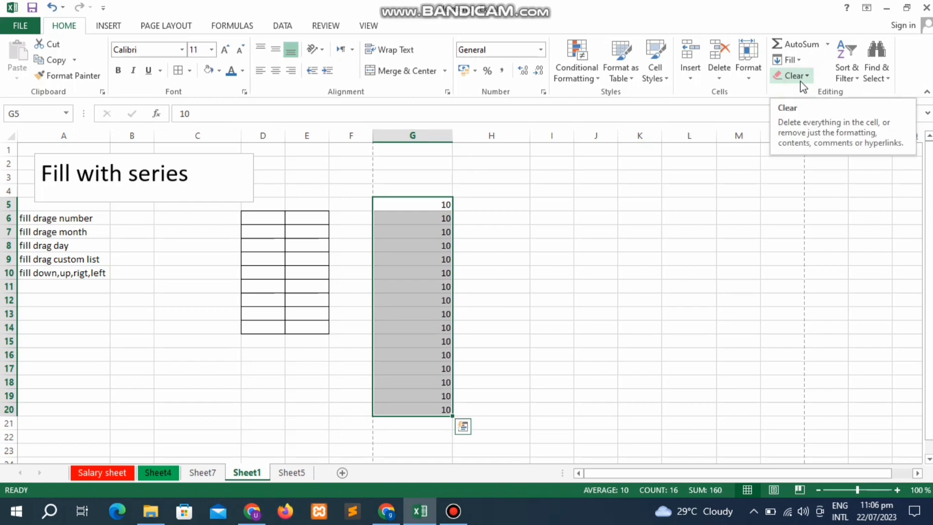
{"action": "key", "text": "ctrl+z"}
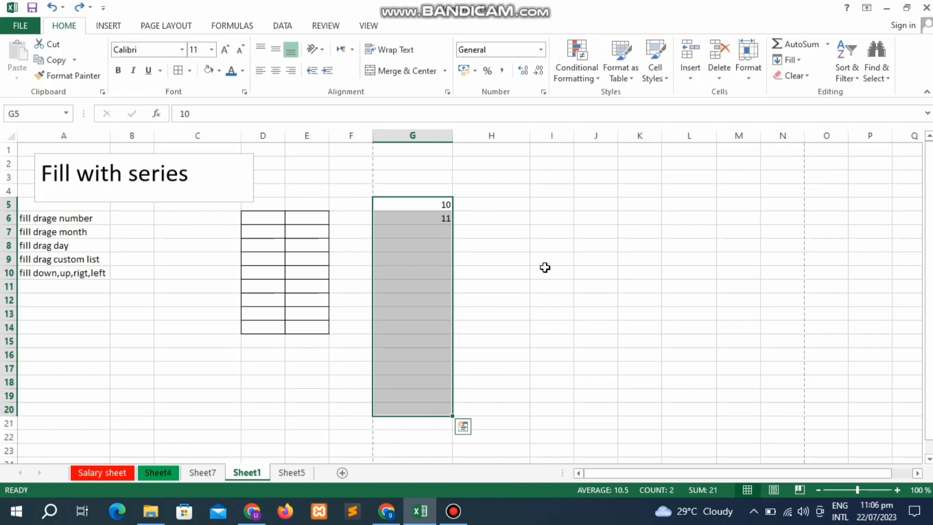
{"action": "left_click", "coordinate": [500, 280]}
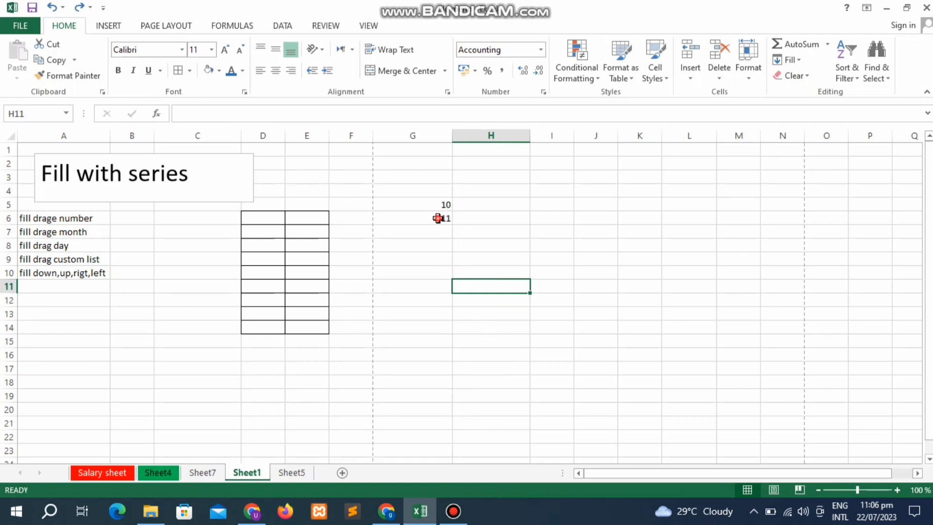
{"action": "left_click", "coordinate": [438, 218]}
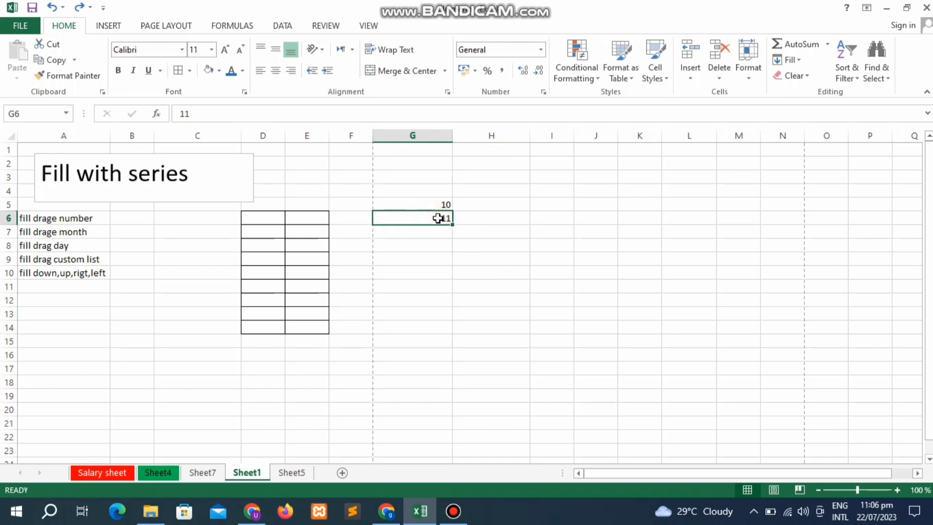
{"action": "key", "text": "Delete"}
{"action": "left_click", "coordinate": [86, 231]}
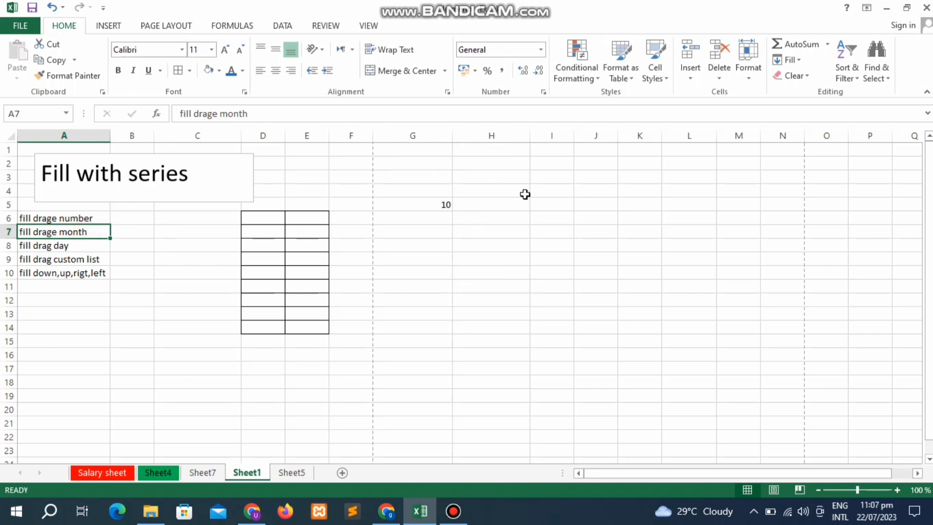
- Enter January in H5 and fill it down H5:H16 through December
{"action": "left_click", "coordinate": [492, 205]}
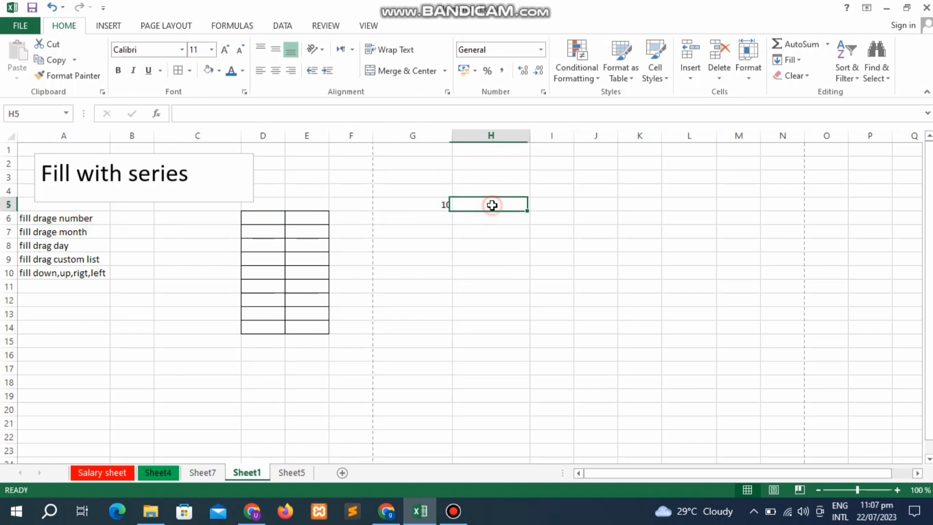
{"action": "type", "text": "jAN"}
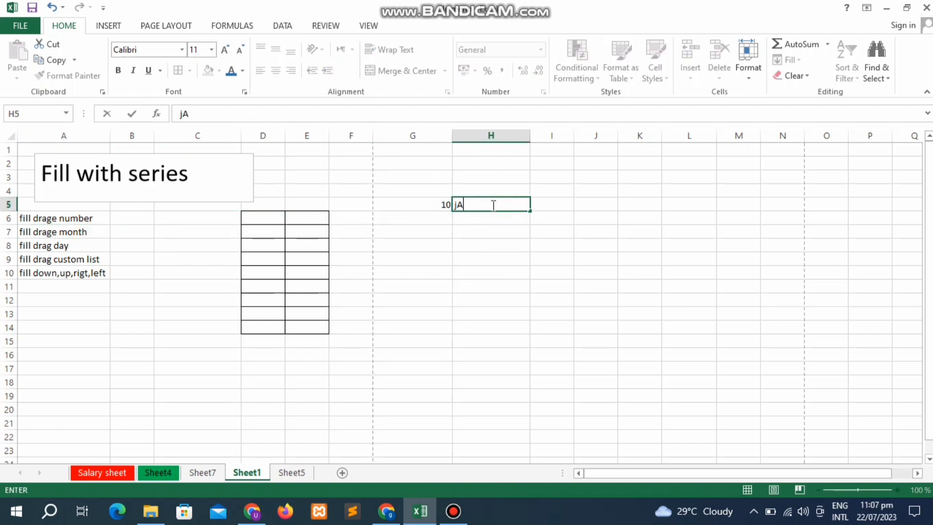
{"action": "key", "text": "BackSpace"}
{"action": "key", "text": "BackSpace"}
{"action": "key", "text": "BackSpace"}
{"action": "type", "text": "January"}
{"action": "key", "text": "Return"}
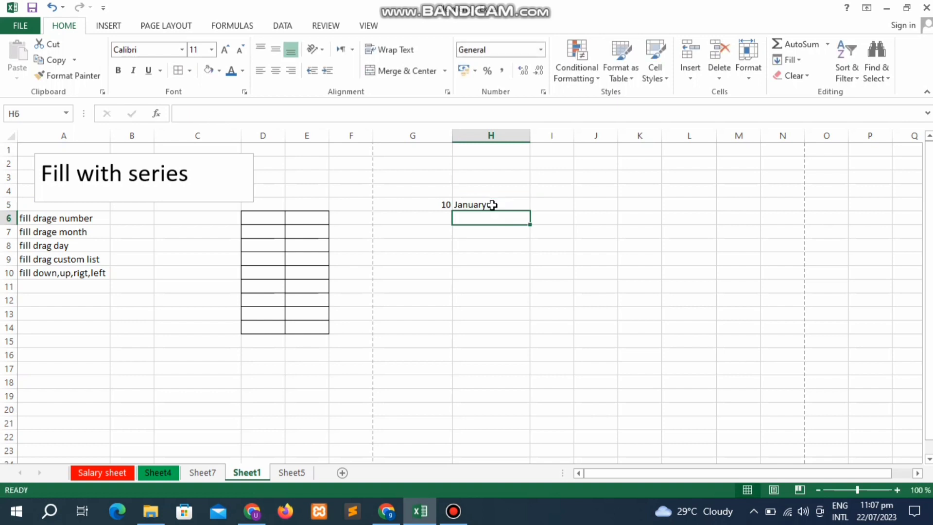
{"action": "left_click", "coordinate": [492, 204]}
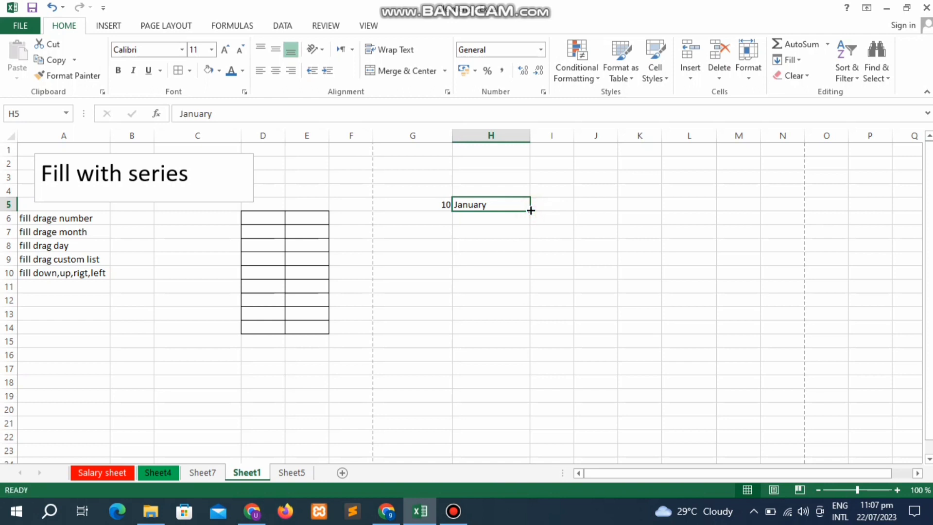
{"action": "left_click_drag", "start_coordinate": [531, 210], "coordinate": [520, 361]}
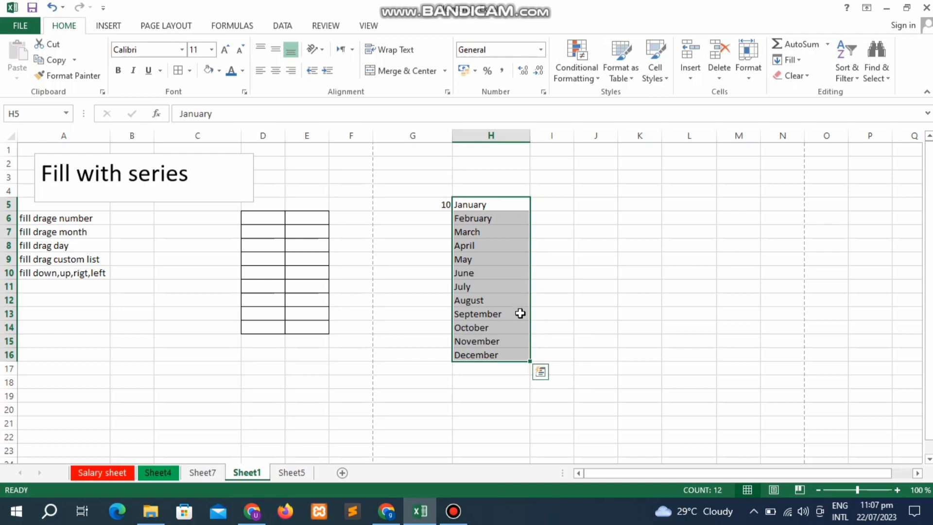
{"action": "left_click", "coordinate": [584, 286]}
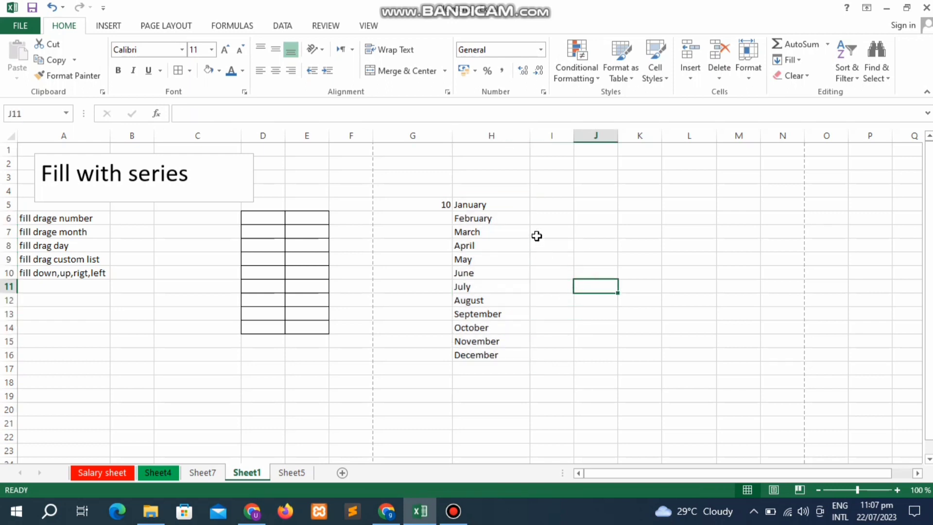
- Fill I5:I11 with Monday through Sunday and autofit column I to fit the names
{"action": "left_click", "coordinate": [539, 210]}
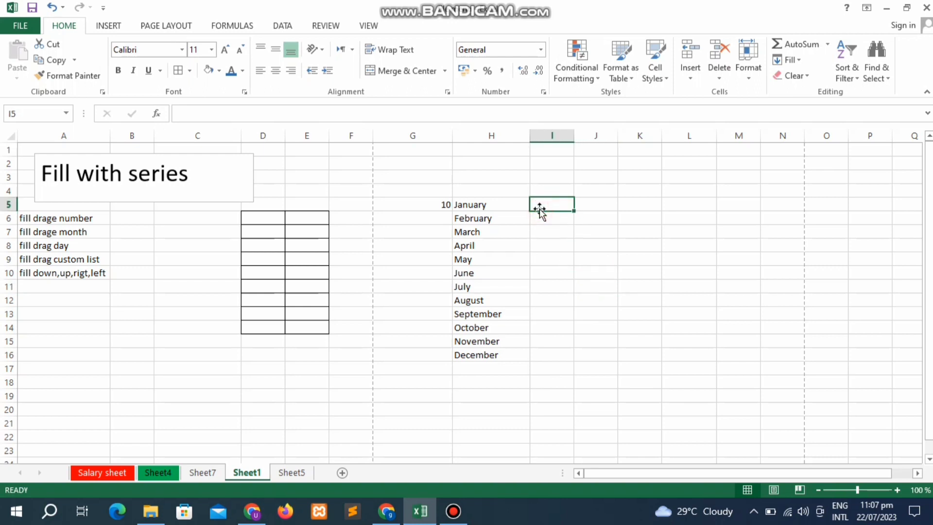
{"action": "type", "text": "Mo"}
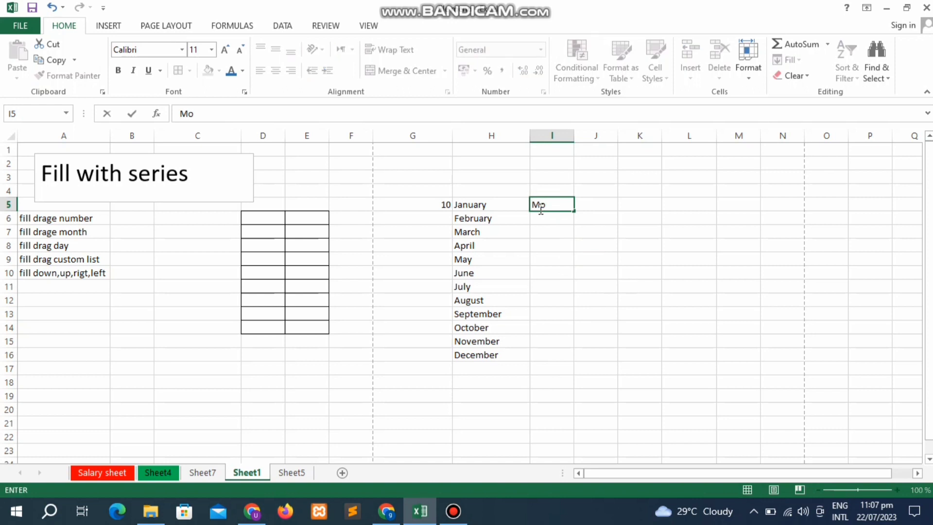
{"action": "type", "text": "d"}
{"action": "key", "text": "BackSpace"}
{"action": "type", "text": "nday"}
{"action": "key", "text": "Return"}
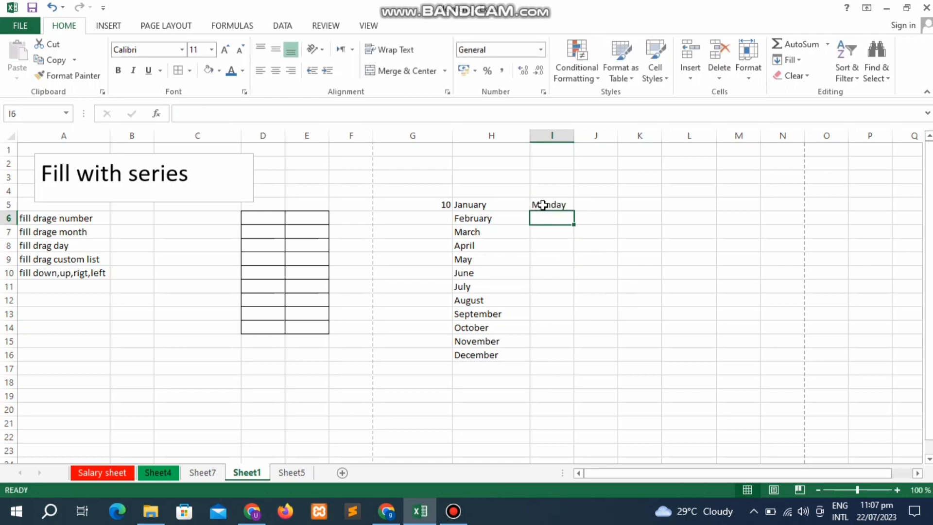
{"action": "left_click", "coordinate": [543, 205]}
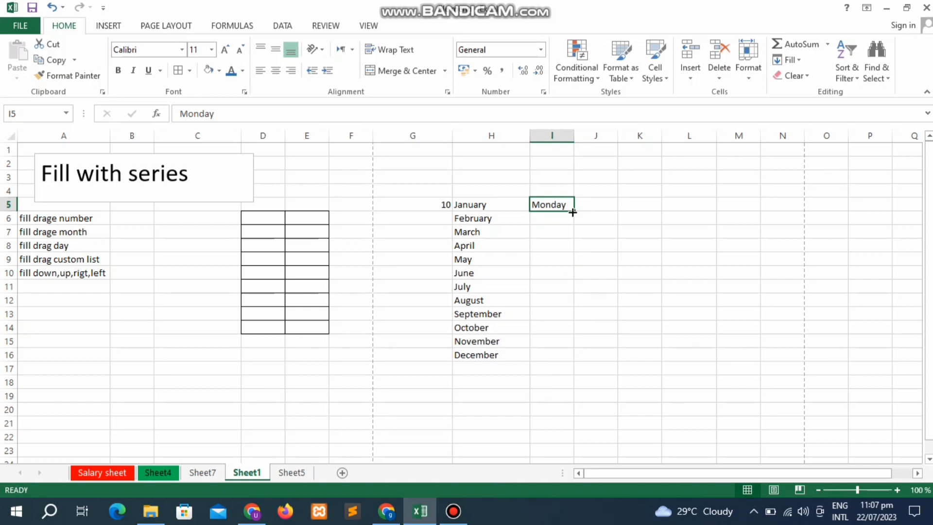
{"action": "left_click_drag", "start_coordinate": [575, 213], "coordinate": [568, 288]}
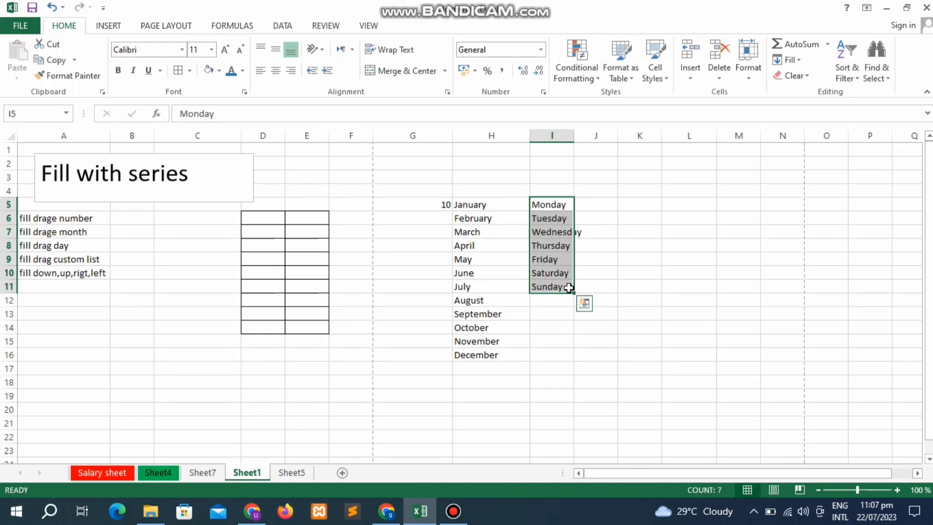
{"action": "left_click", "coordinate": [593, 270]}
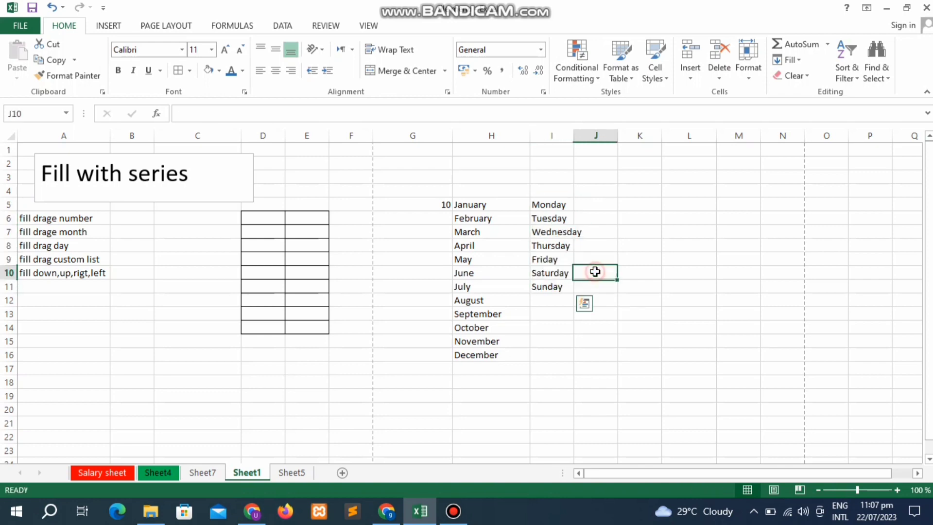
{"action": "double_click", "coordinate": [574, 136]}
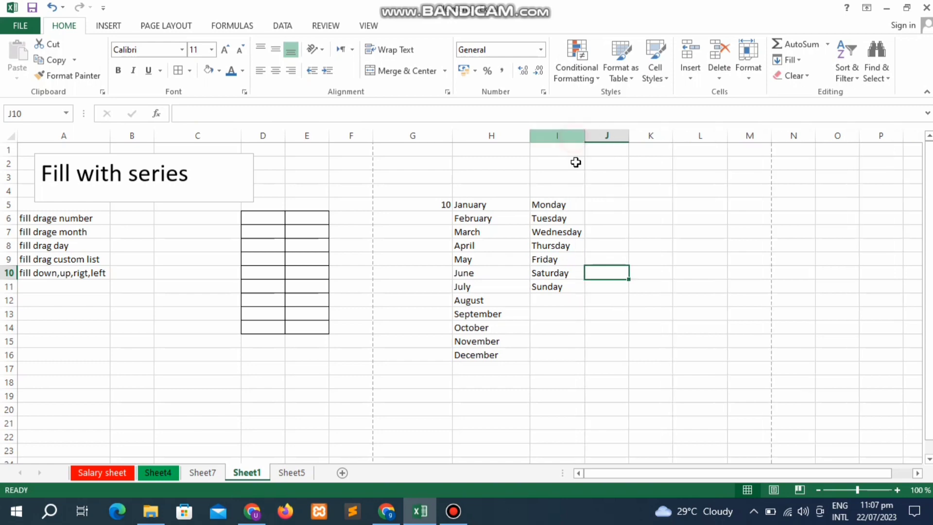
- Enter Mon in J5 and fill J5:J11 with Tue through Sun
{"action": "left_click", "coordinate": [594, 202]}
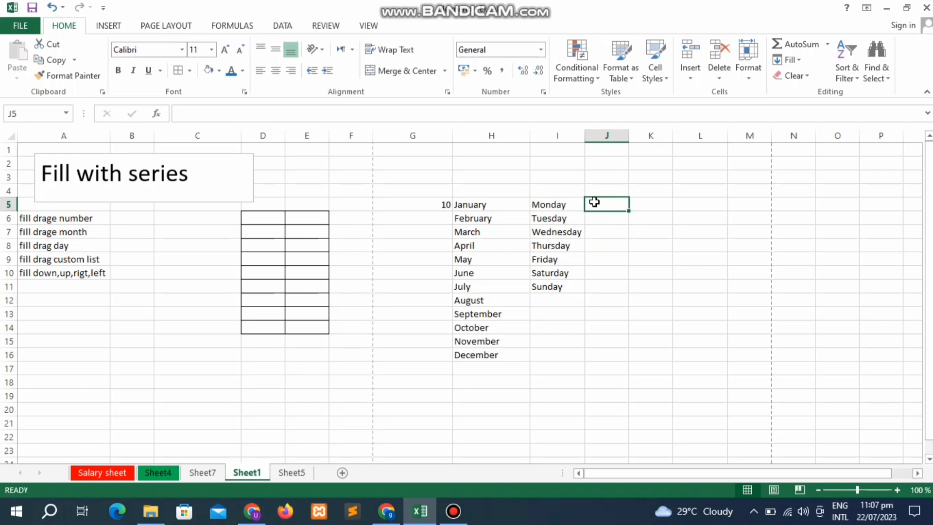
{"action": "type", "text": "Mon"}
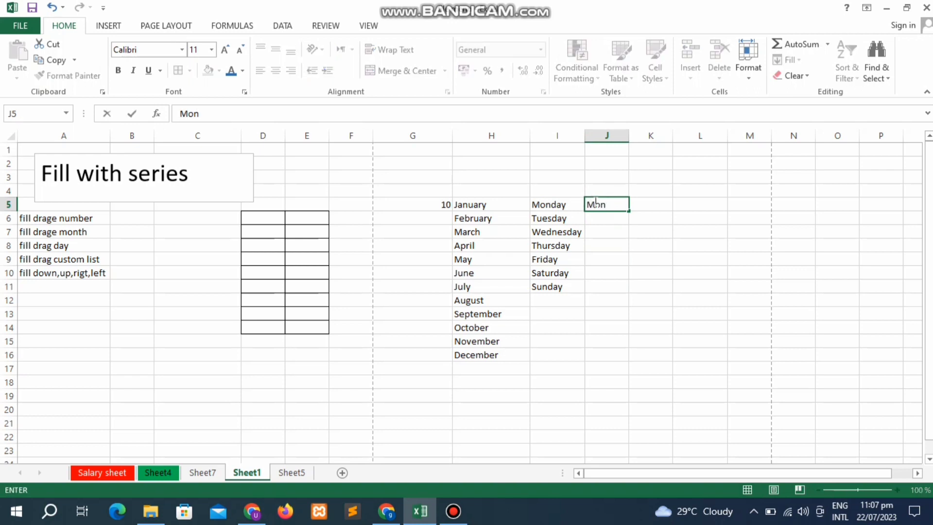
{"action": "key", "text": "Return"}
{"action": "left_click", "coordinate": [594, 202]}
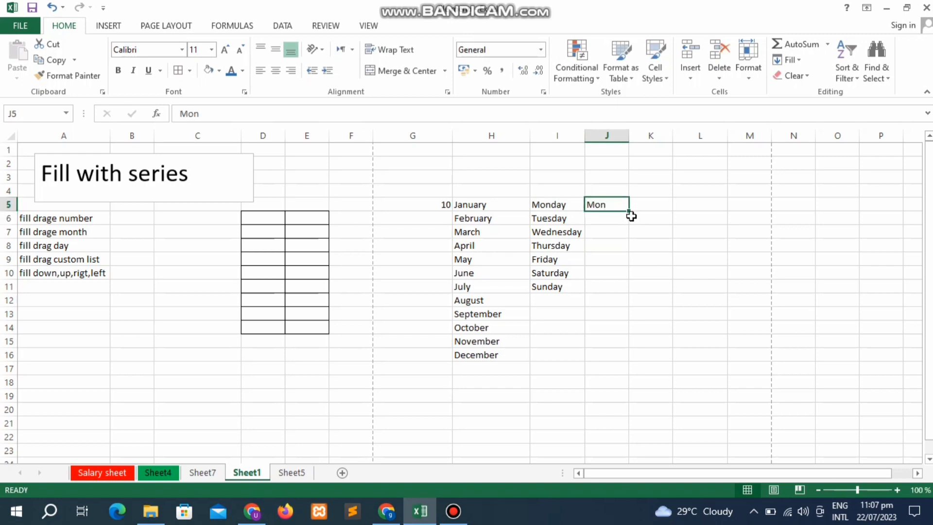
{"action": "left_click_drag", "start_coordinate": [631, 214], "coordinate": [627, 291]}
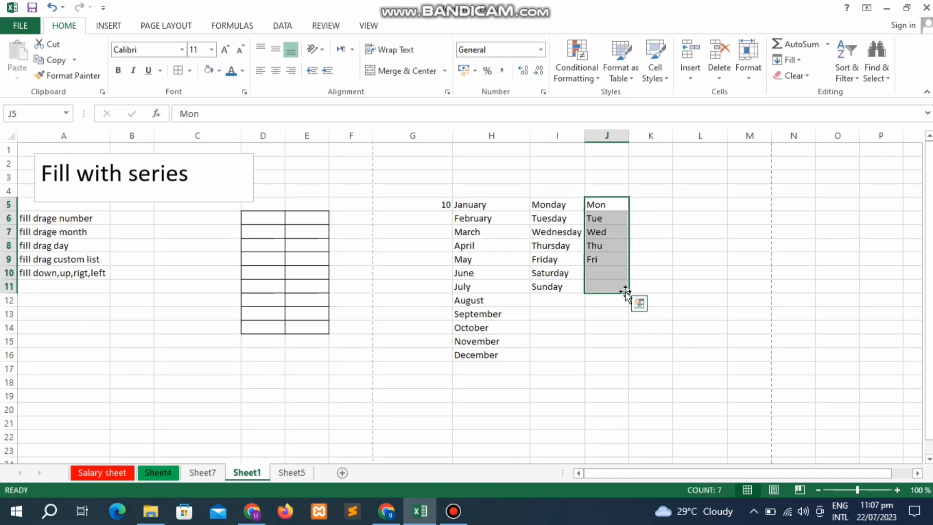
{"action": "left_click", "coordinate": [580, 350]}
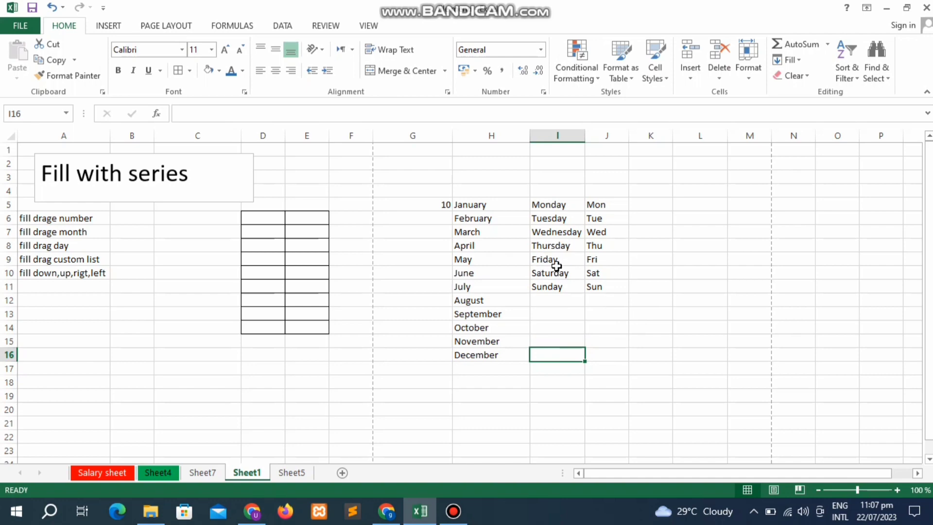
- Enter Pak in cell K5, correcting the mistyped first attempt
{"action": "left_click", "coordinate": [639, 201]}
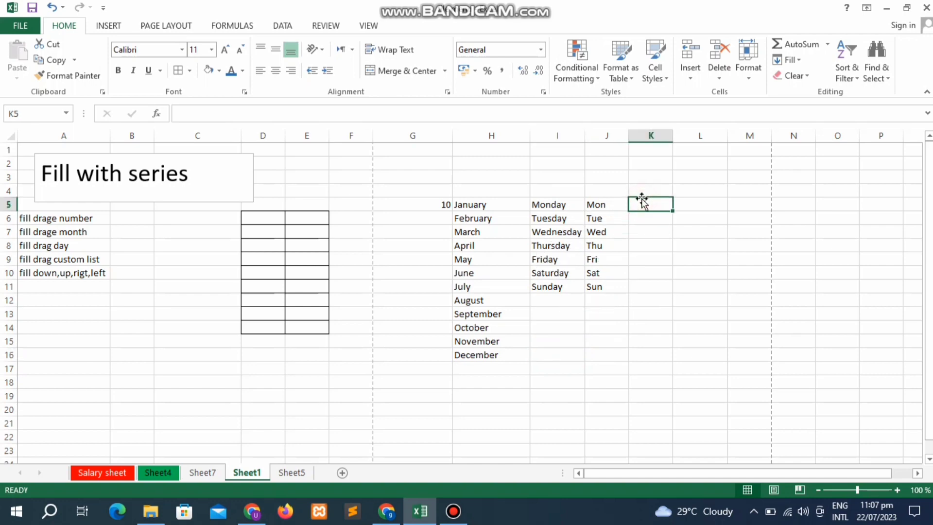
{"action": "type", "text": "i"}
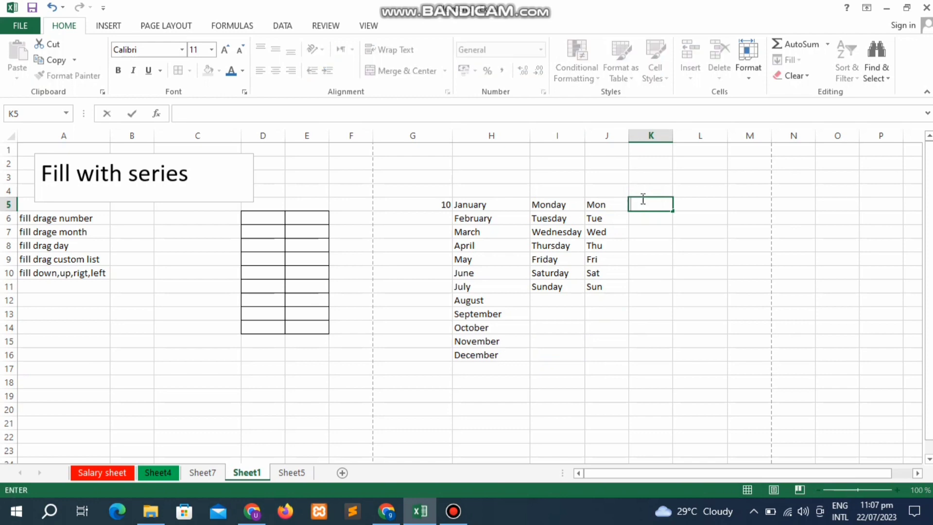
{"action": "type", "text": "pak"}
{"action": "key", "text": "BackSpace"}
{"action": "key", "text": "BackSpace"}
{"action": "key", "text": "BackSpace"}
{"action": "type", "text": "Pak"}
{"action": "key", "text": "Return"}
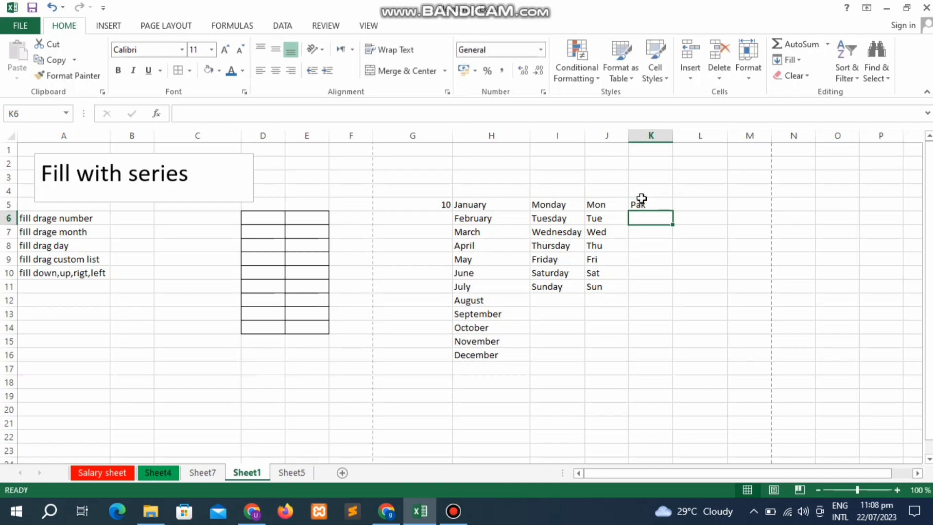
{"action": "left_click", "coordinate": [641, 199]}
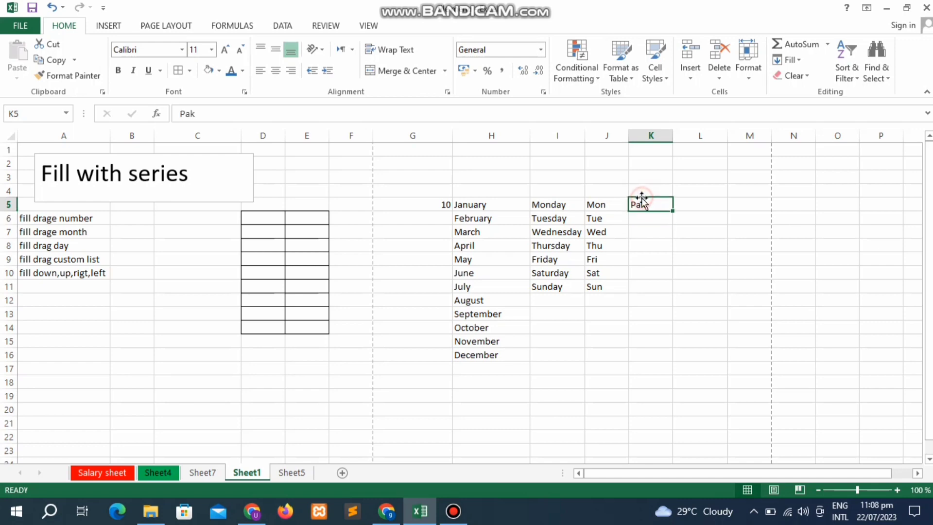
{"action": "left_click", "coordinate": [669, 214]}
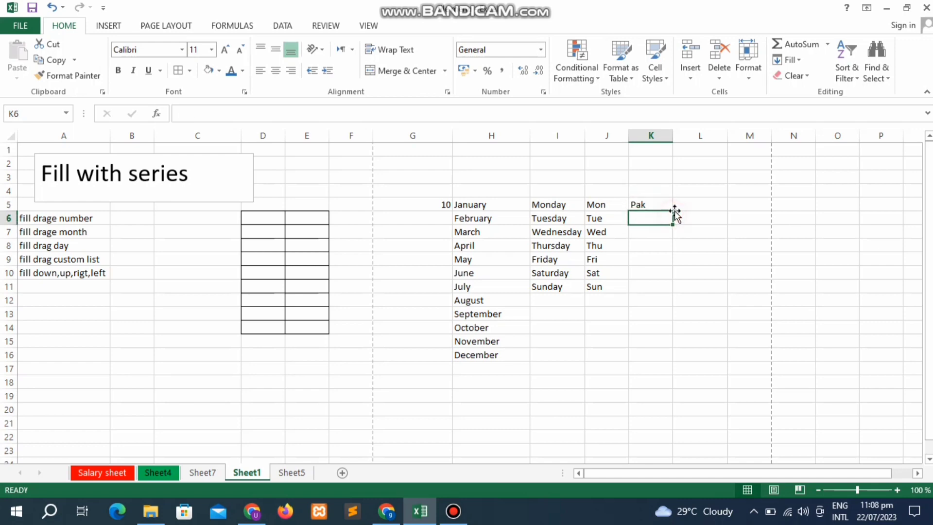
{"action": "left_click", "coordinate": [670, 205]}
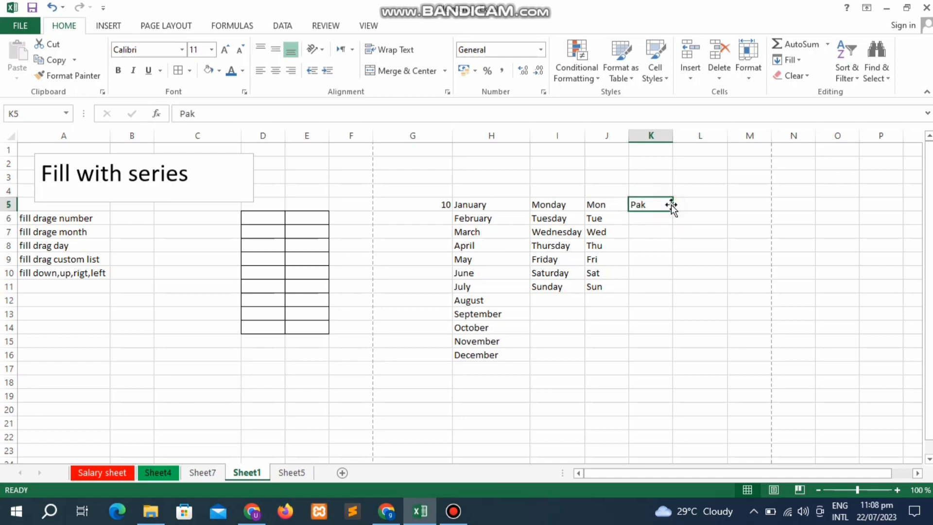
- Copy Pak down to K10, undo the repeated fill, and leave K6 selected
{"action": "left_click_drag", "start_coordinate": [672, 210], "coordinate": [669, 281]}
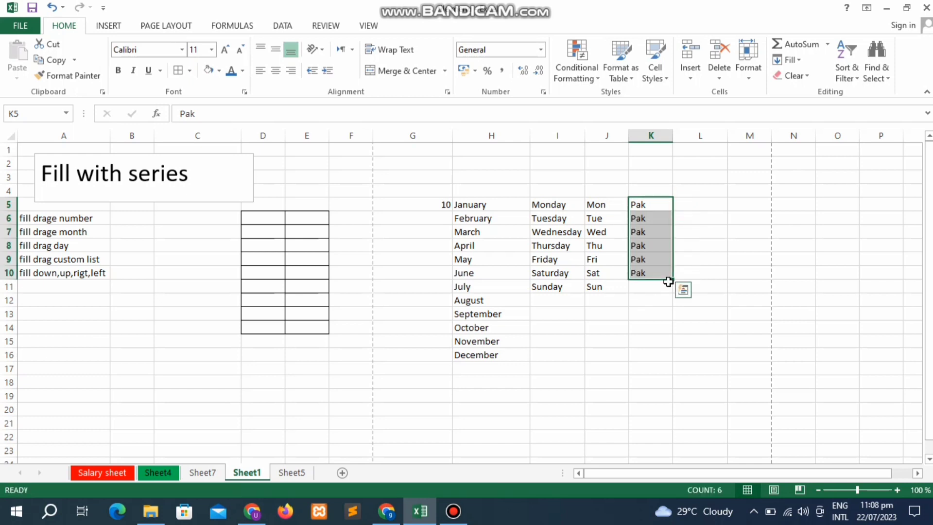
{"action": "key", "text": "ctrl+z"}
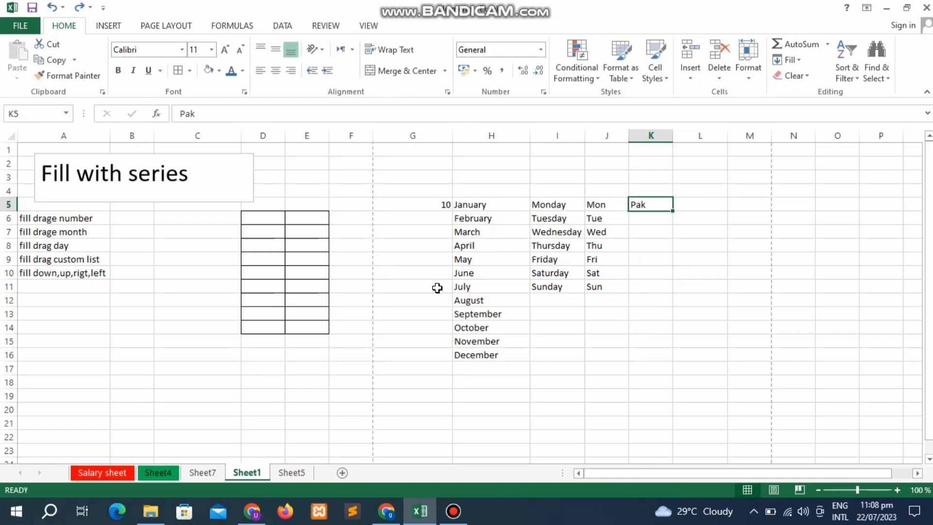
{"action": "left_click", "coordinate": [394, 291]}
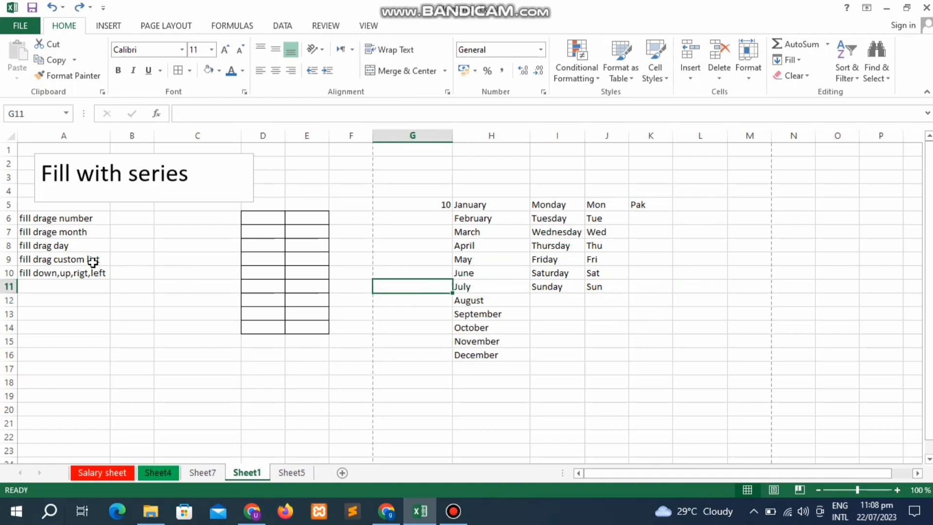
{"action": "left_click", "coordinate": [92, 263]}
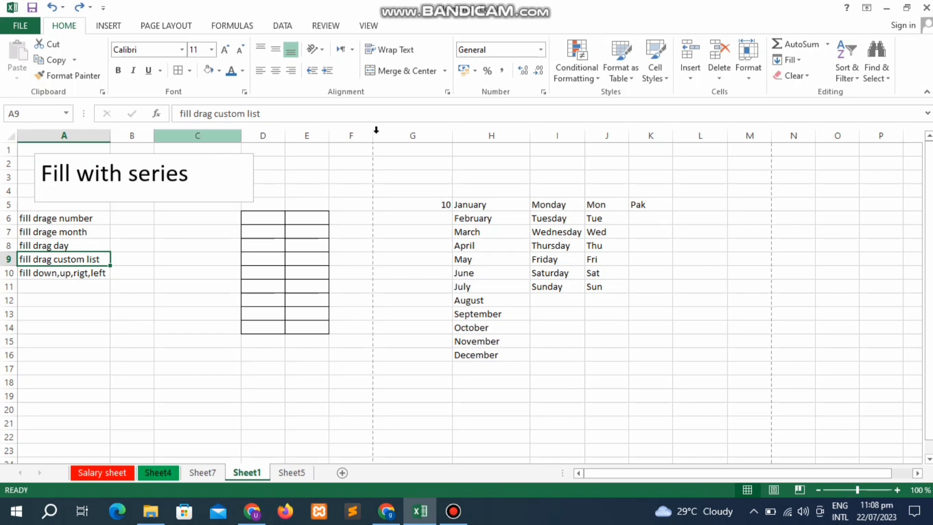
{"action": "left_click", "coordinate": [657, 217]}
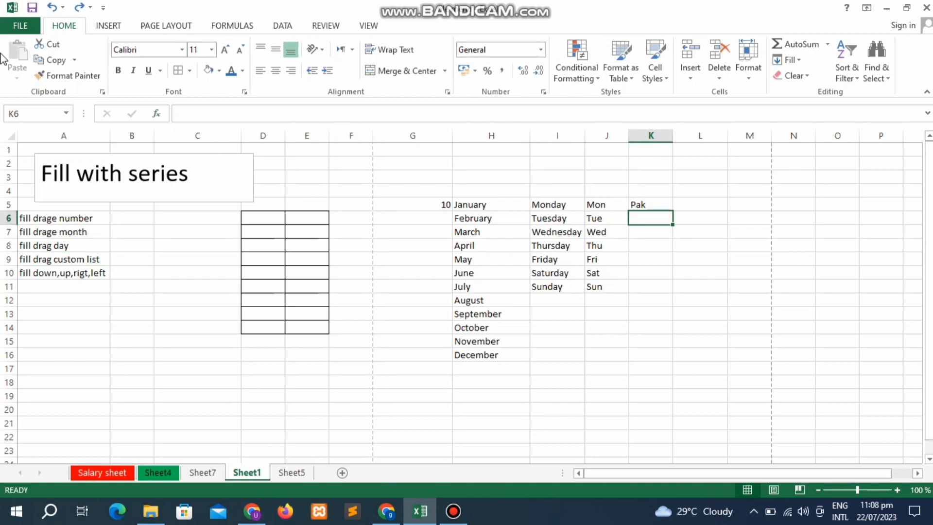
- Open Edit Custom Lists from the General section of File > Options > Advanced
{"action": "left_click", "coordinate": [14, 28]}
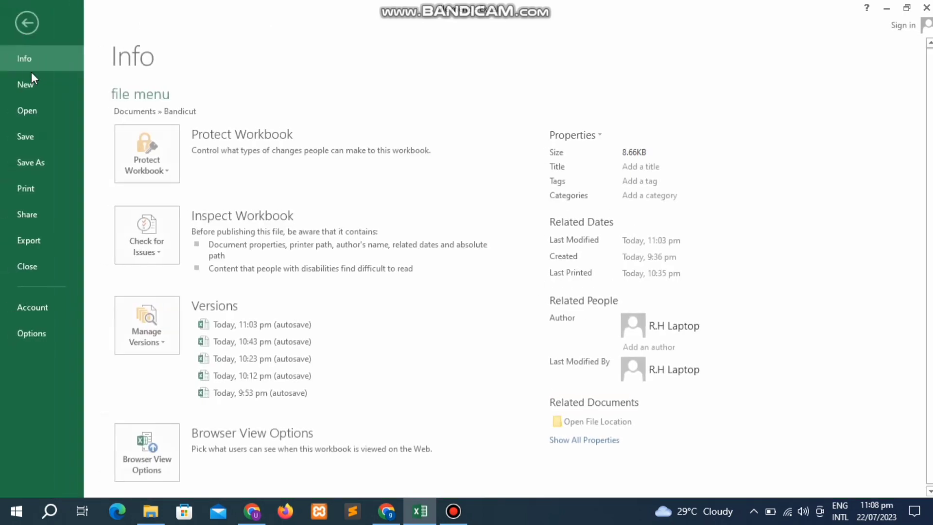
{"action": "key", "text": "Escape"}
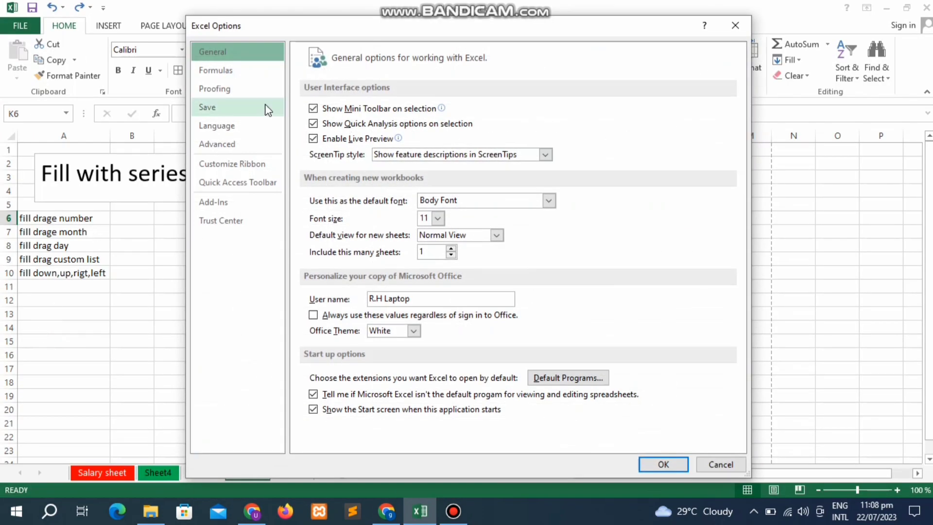
{"action": "left_click", "coordinate": [229, 145]}
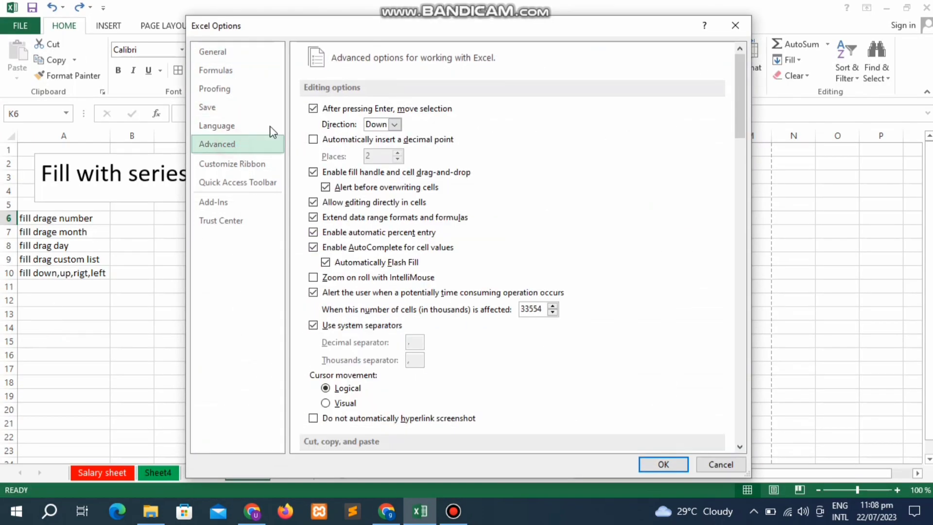
{"action": "left_click_drag", "start_coordinate": [742, 96], "coordinate": [751, 302]}
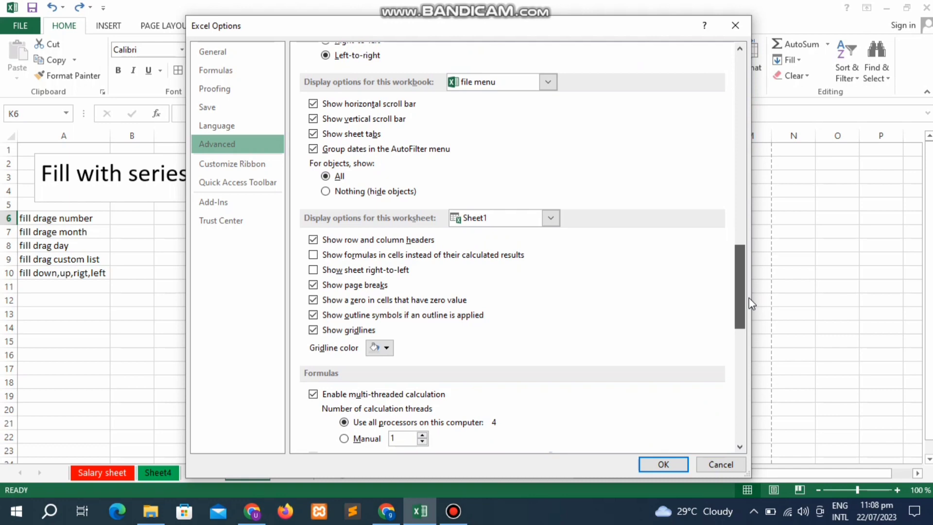
{"action": "left_click_drag", "start_coordinate": [751, 302], "coordinate": [747, 380]}
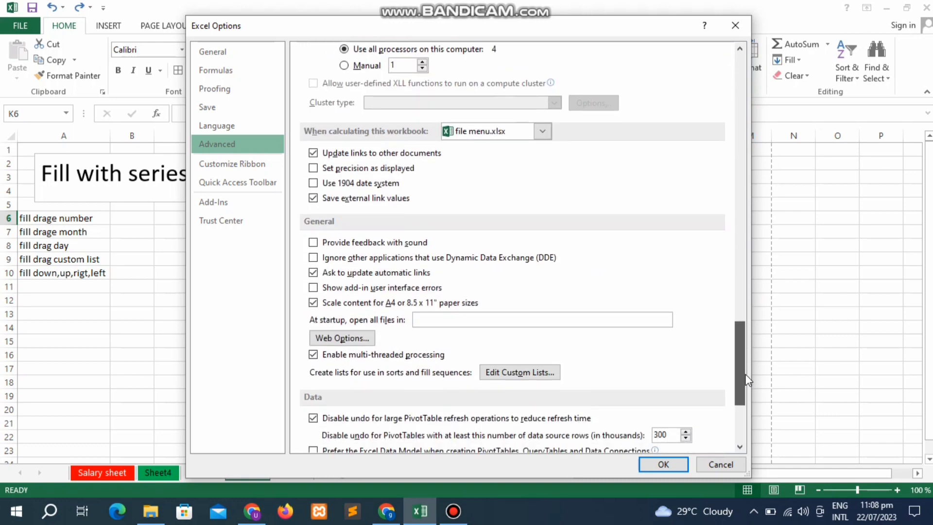
{"action": "left_click", "coordinate": [514, 372]}
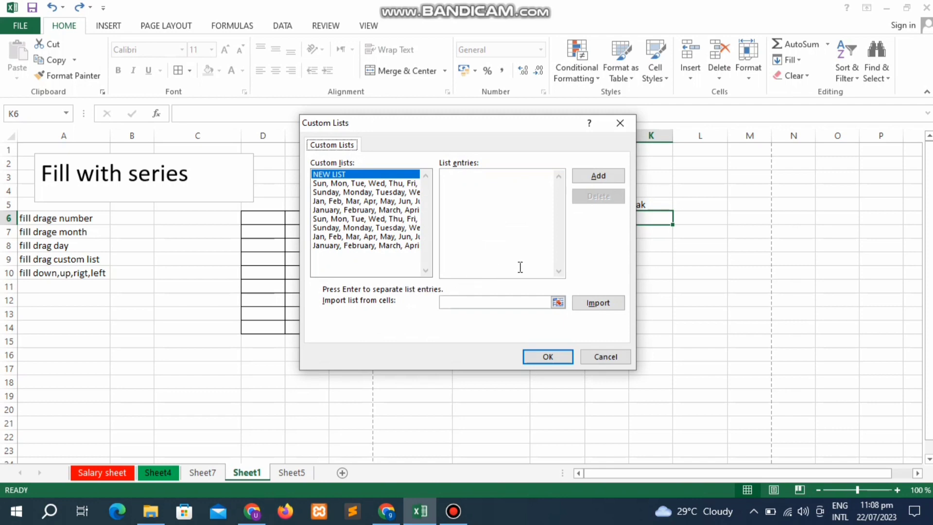
- Add Pak, Ind, China as a new custom list and confirm both Custom Lists and Excel Options
{"action": "left_click", "coordinate": [507, 255]}
{"action": "left_click", "coordinate": [583, 175]}
{"action": "type", "text": "Pak "}
{"action": "type", "text": "Ind "}
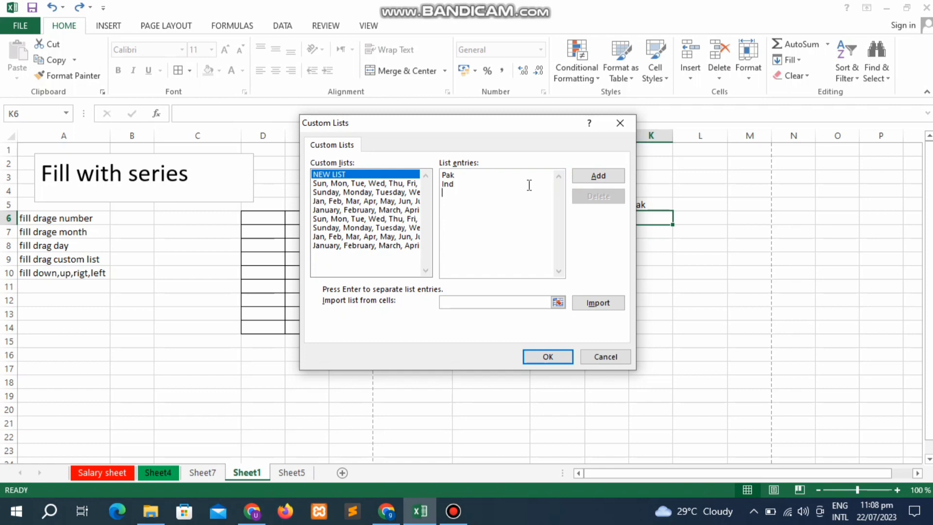
{"action": "type", "text": "China"}
{"action": "left_click", "coordinate": [604, 175]}
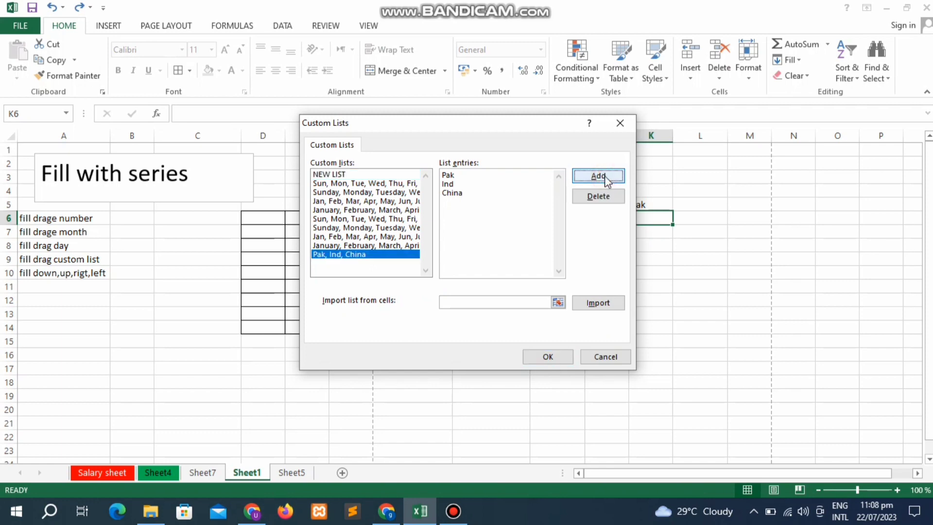
{"action": "left_click", "coordinate": [544, 357]}
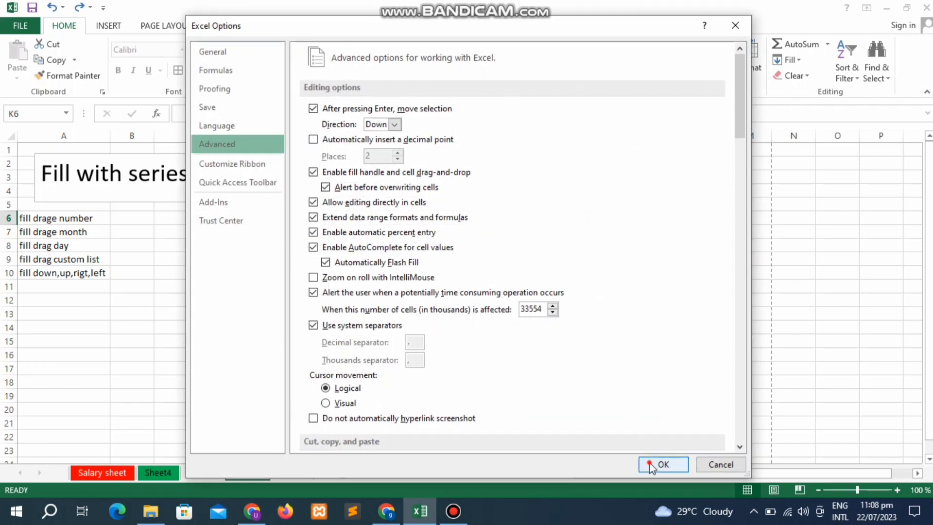
{"action": "left_click", "coordinate": [651, 467]}
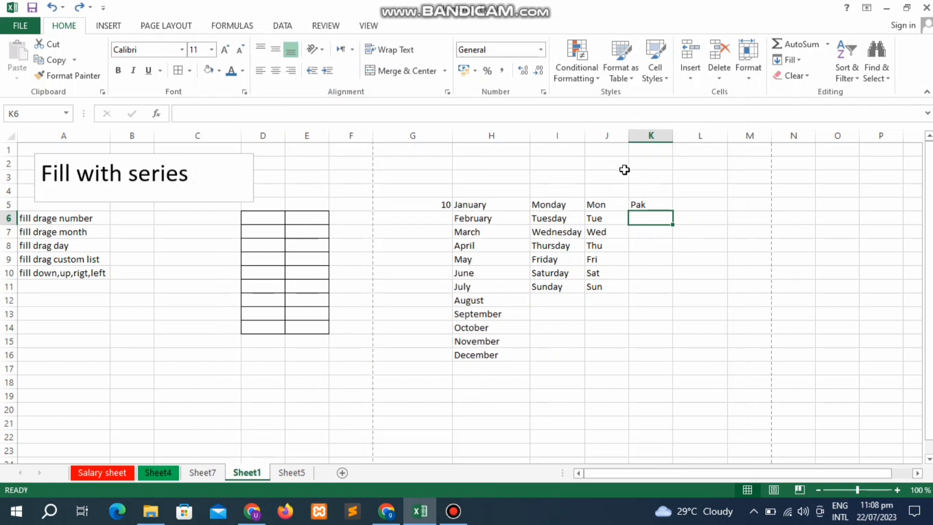
{"action": "left_click", "coordinate": [689, 204]}
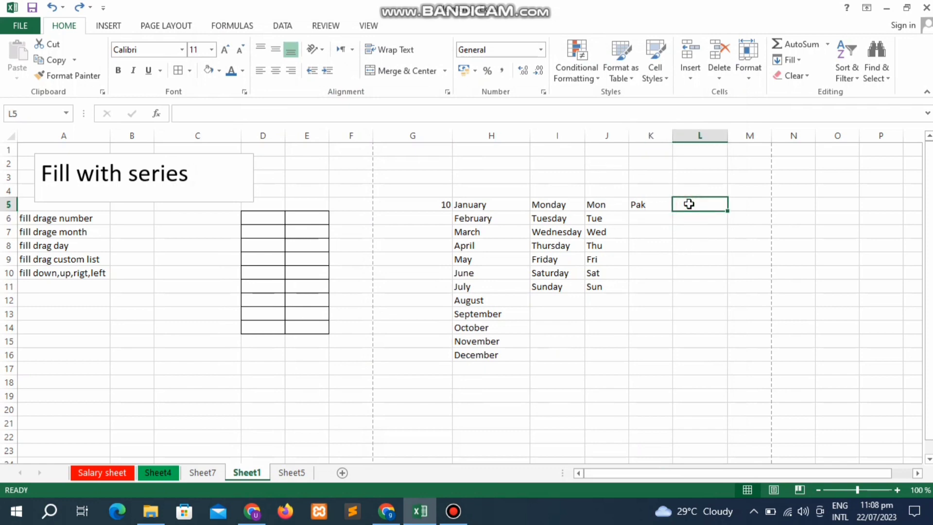
{"action": "left_click", "coordinate": [667, 203]}
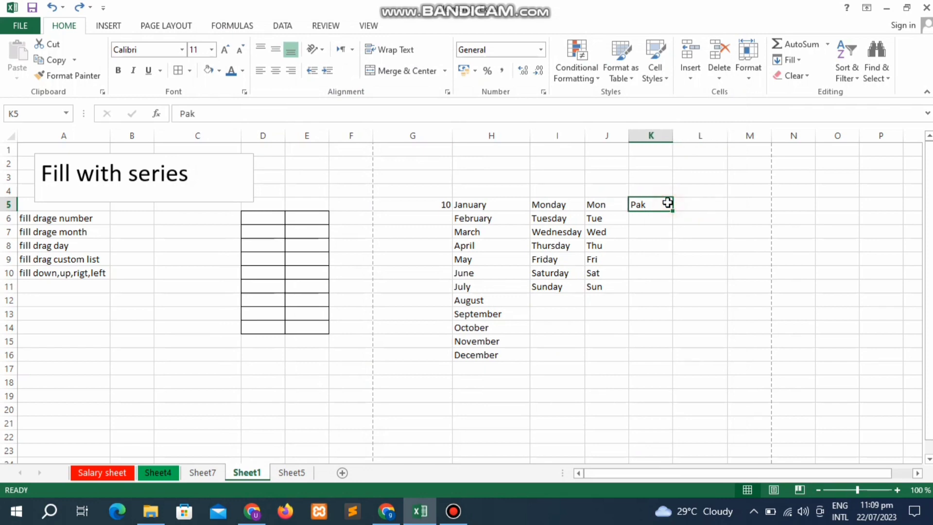
{"action": "left_click_drag", "start_coordinate": [674, 211], "coordinate": [680, 261]}
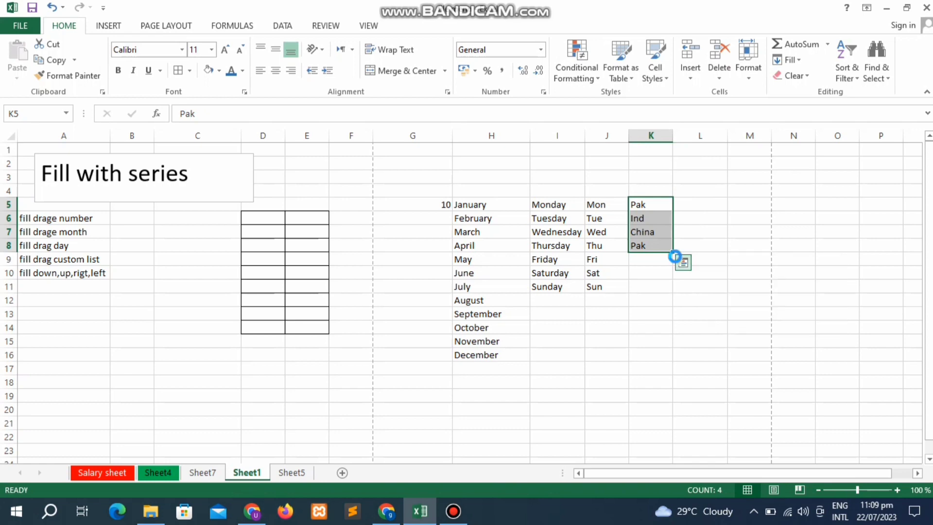
{"action": "key", "text": "ctrl+z"}
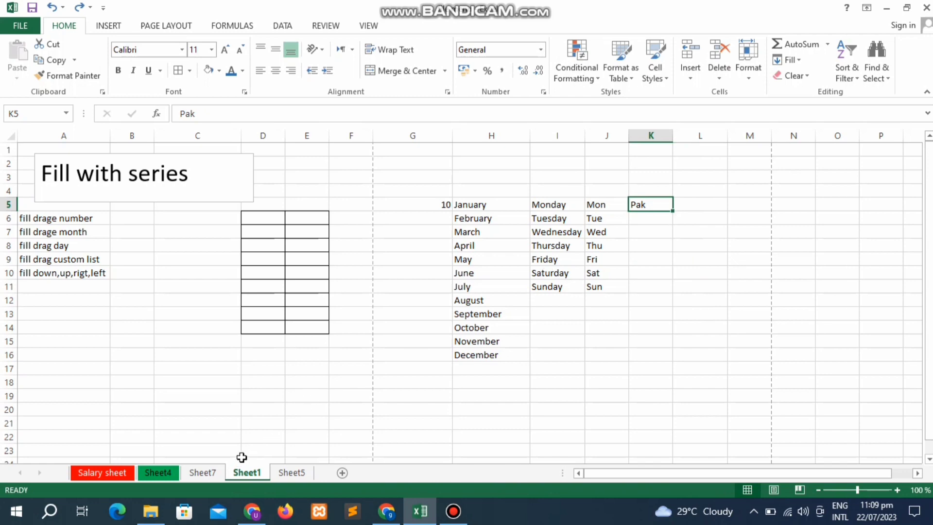
- On Sheet5, enter pak in E5 and fill E5:E11 with the repeating pak, ind, china list
{"action": "left_click", "coordinate": [291, 472]}
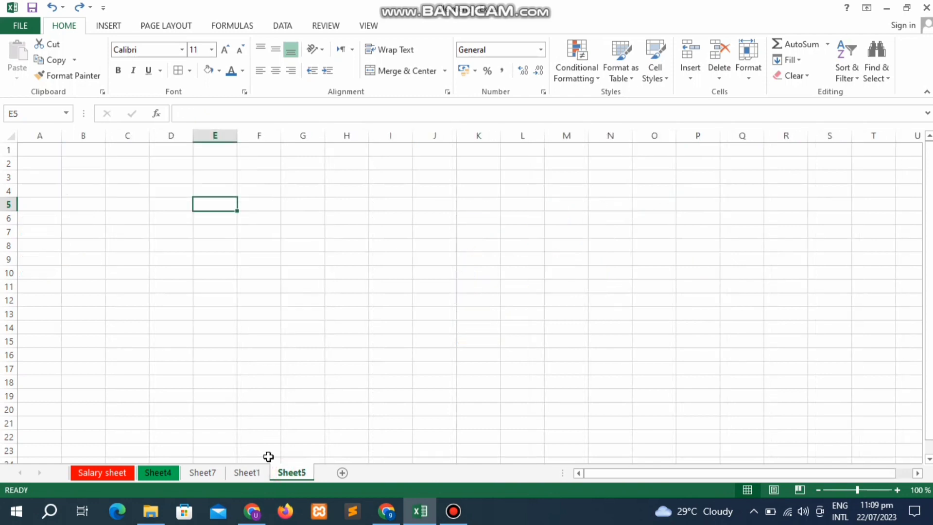
{"action": "type", "text": "pak"}
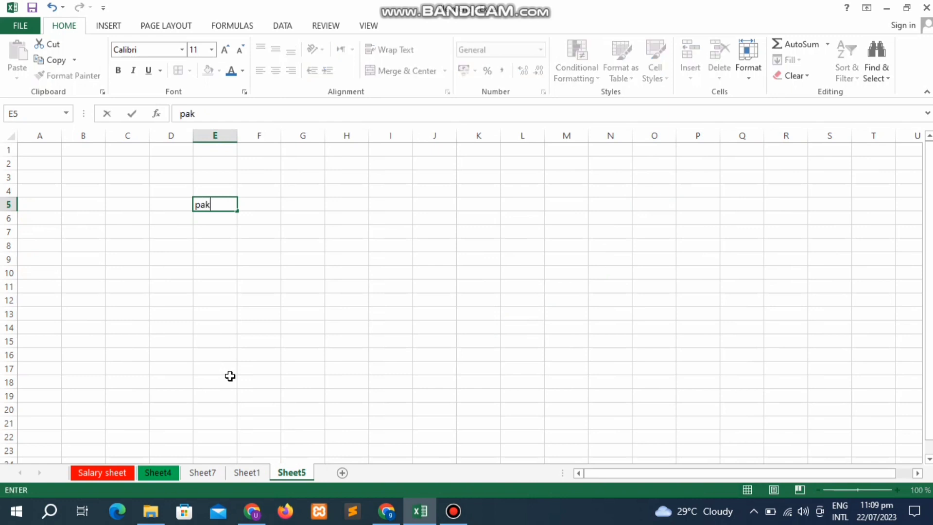
{"action": "key", "text": "Return"}
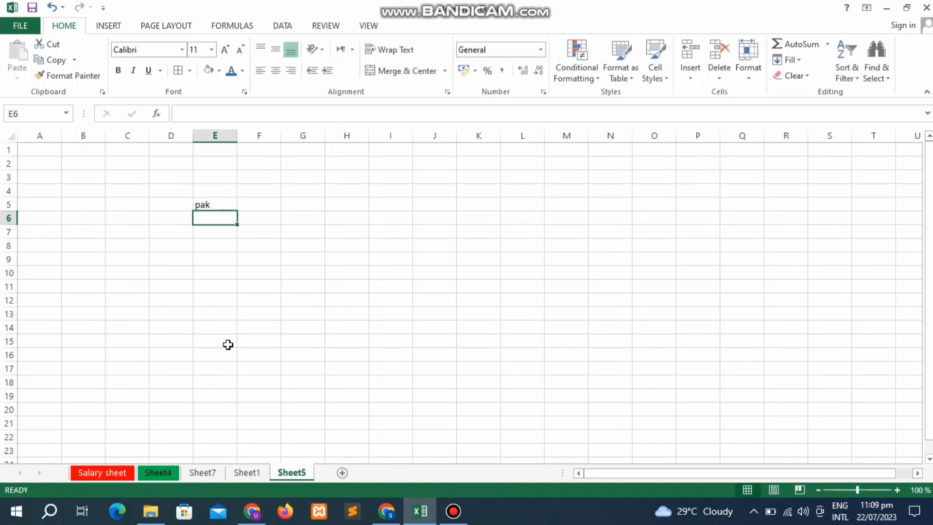
{"action": "left_click", "coordinate": [226, 210]}
{"action": "left_click", "coordinate": [225, 208]}
{"action": "left_click", "coordinate": [226, 204]}
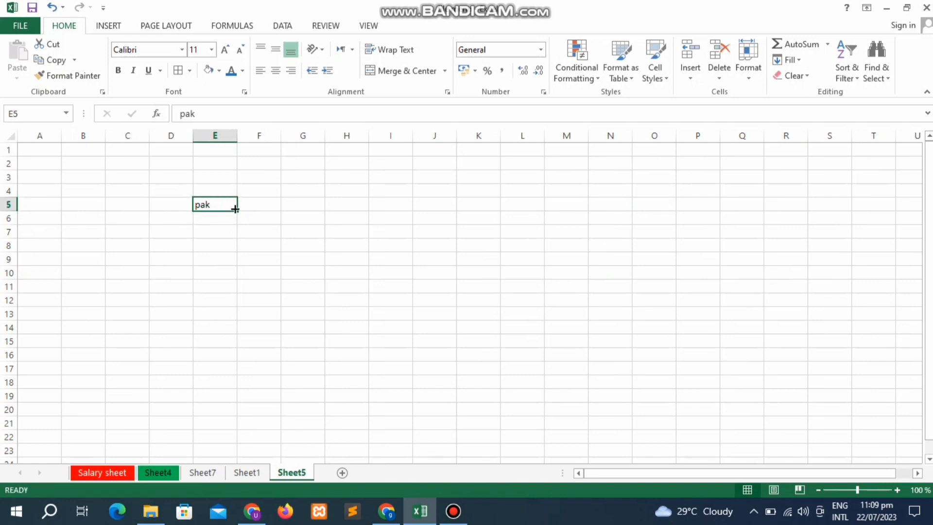
{"action": "left_click_drag", "start_coordinate": [238, 212], "coordinate": [237, 294]}
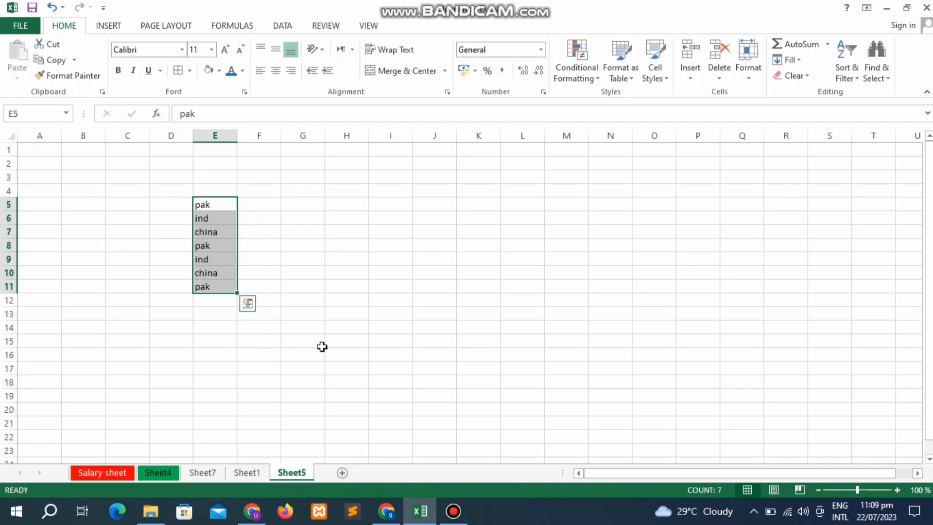
- Return to Sheet1's Fill with series examples and select cell M6 beside Pak
{"action": "left_click", "coordinate": [237, 473]}
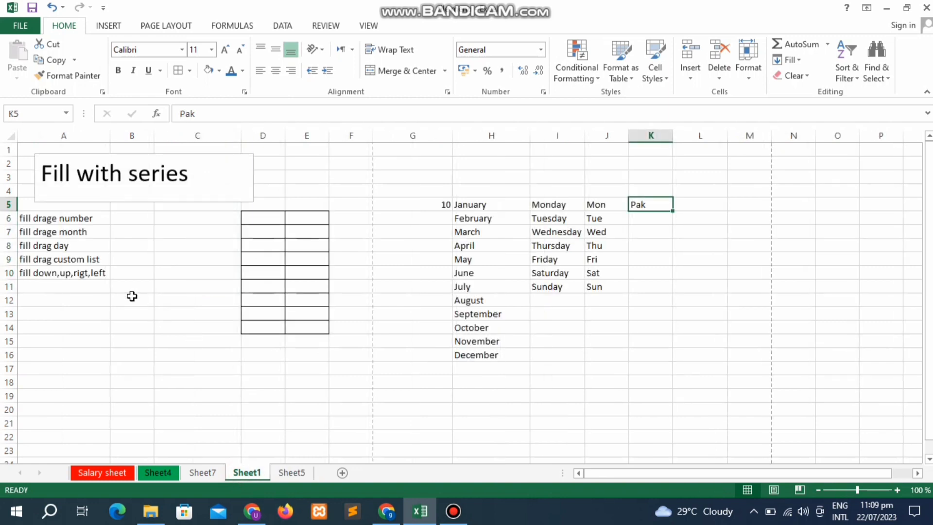
{"action": "left_click", "coordinate": [86, 259]}
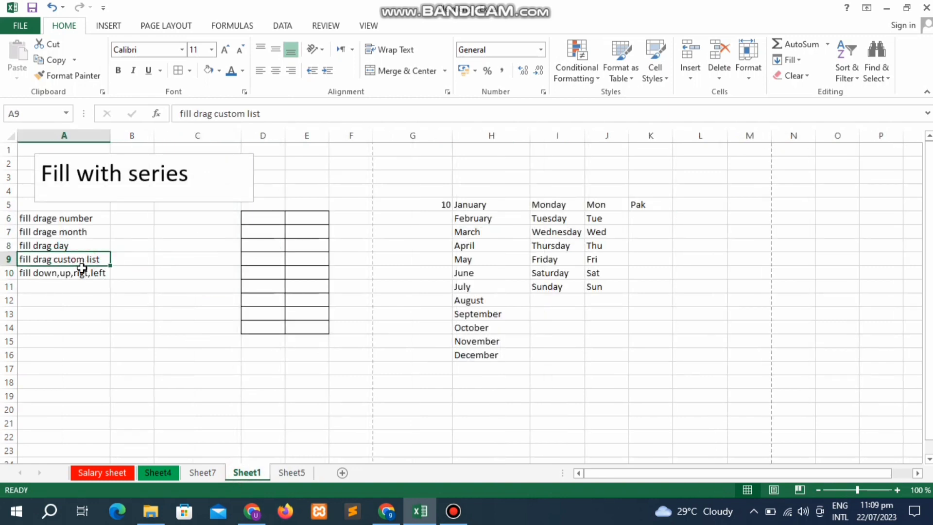
{"action": "left_click", "coordinate": [82, 272]}
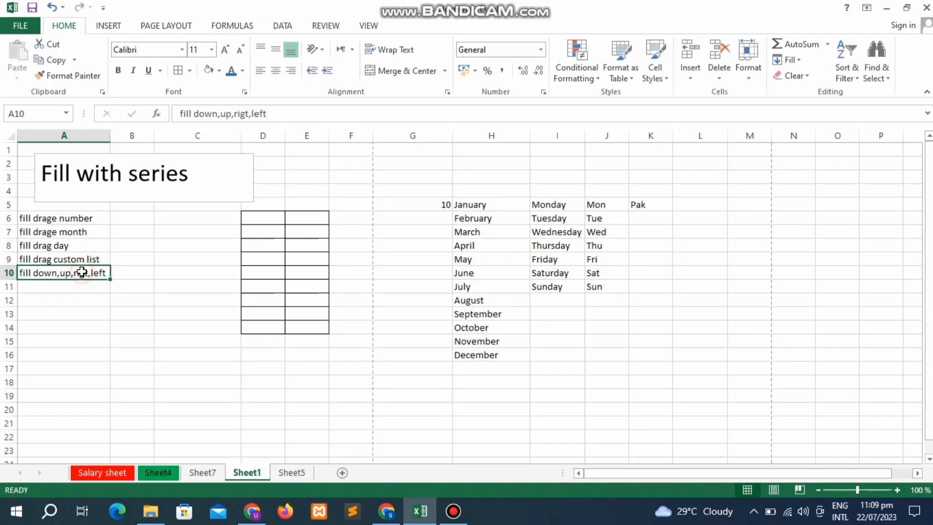
{"action": "left_click", "coordinate": [464, 384]}
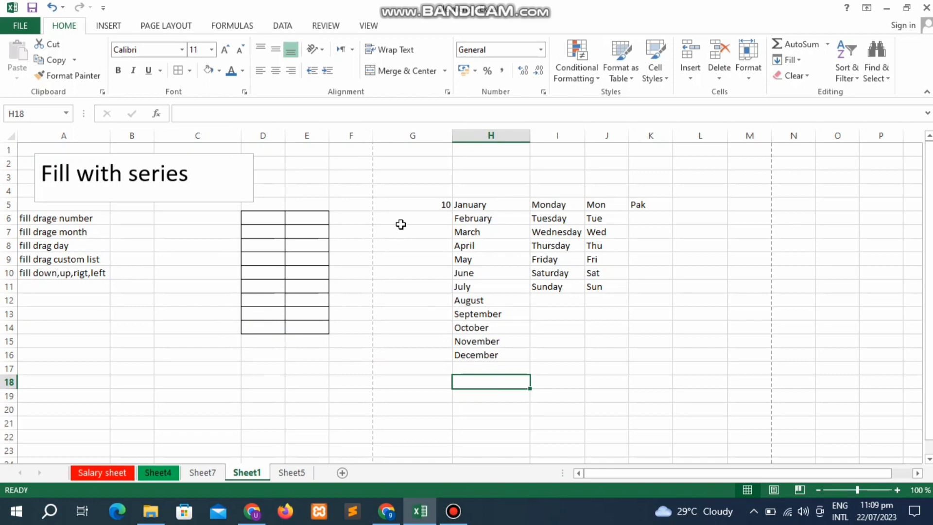
{"action": "left_click", "coordinate": [684, 204]}
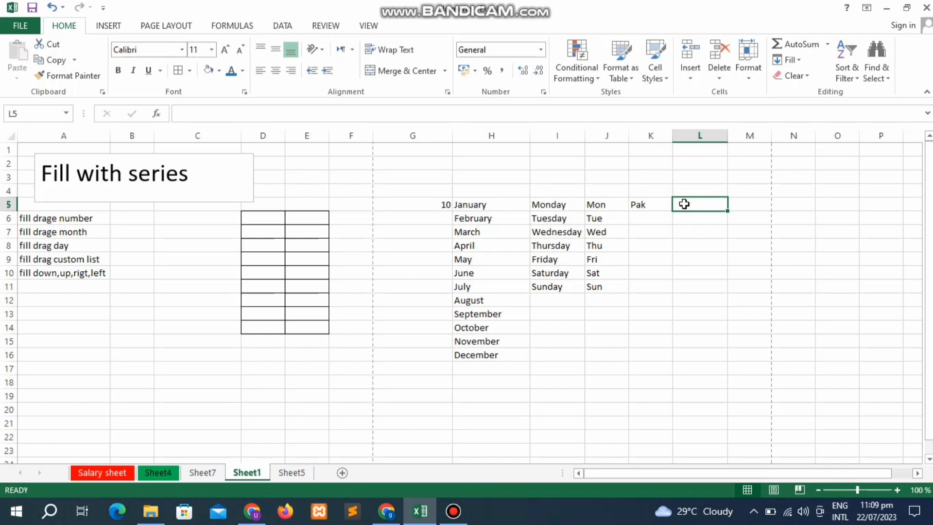
{"action": "key", "text": "Down"}
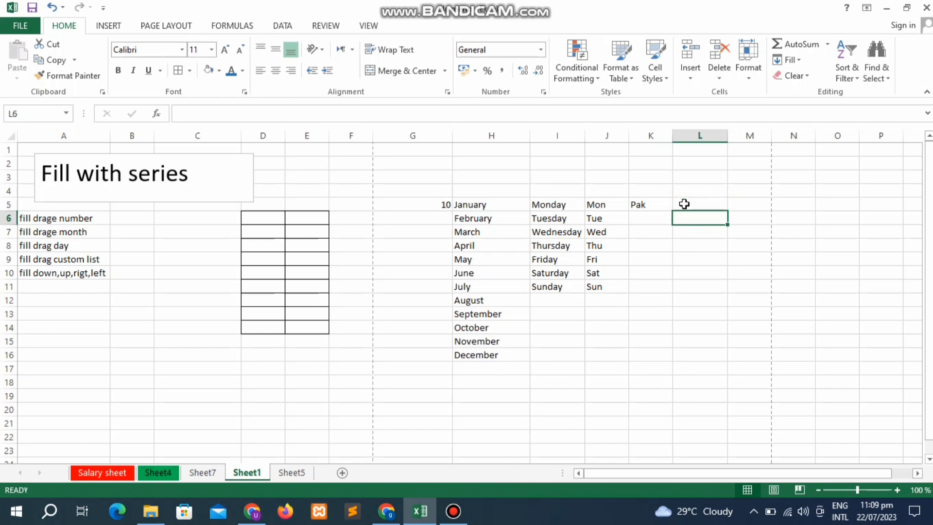
{"action": "key", "text": "Right"}
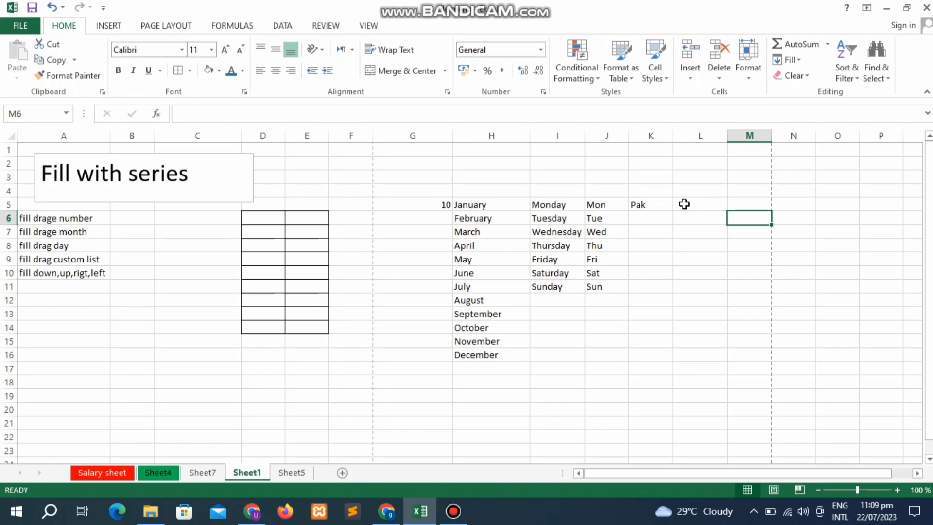
- Enter 1 in cell M6, briefly adding 2 in M7 and then clearing it
{"action": "type", "text": "1"}
{"action": "key", "text": "Return"}
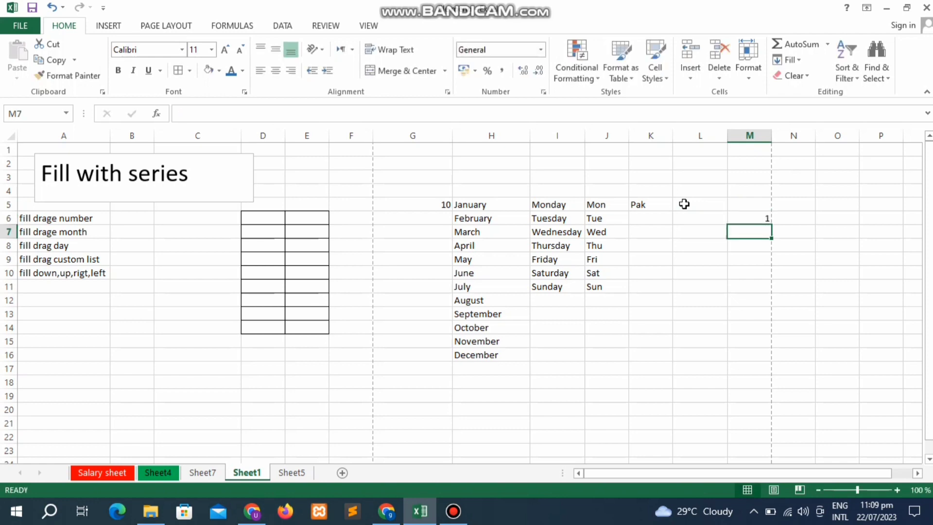
{"action": "type", "text": "2"}
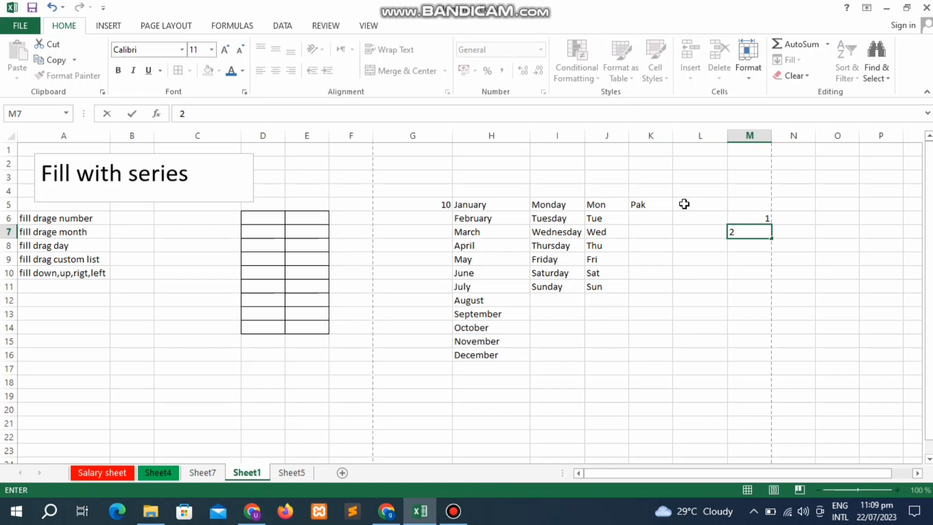
{"action": "key", "text": "ctrl+Return"}
{"action": "key", "text": "Up"}
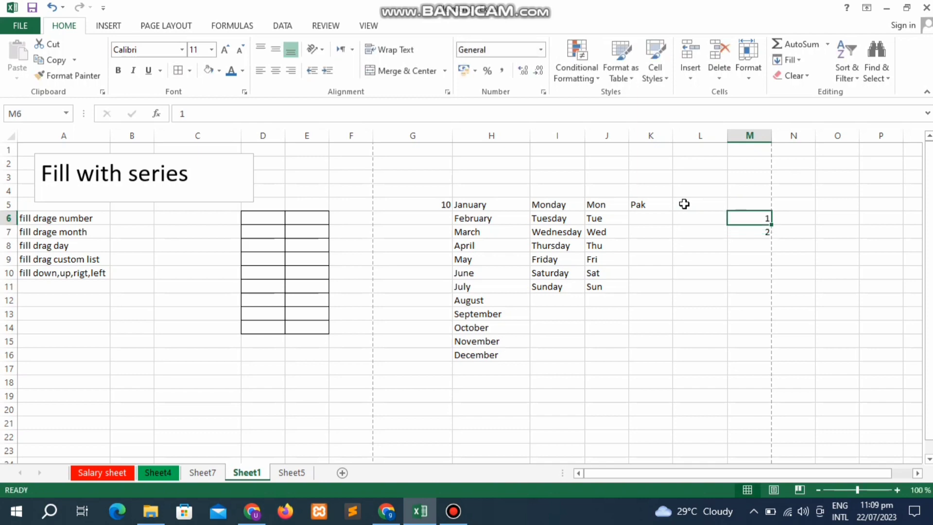
{"action": "key", "text": "Down"}
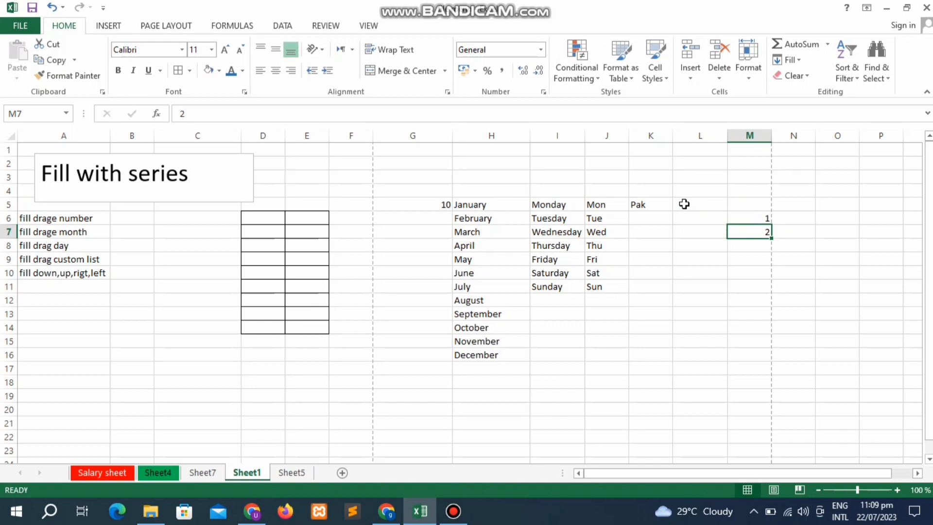
{"action": "key", "text": "Delete"}
{"action": "key", "text": "Up"}
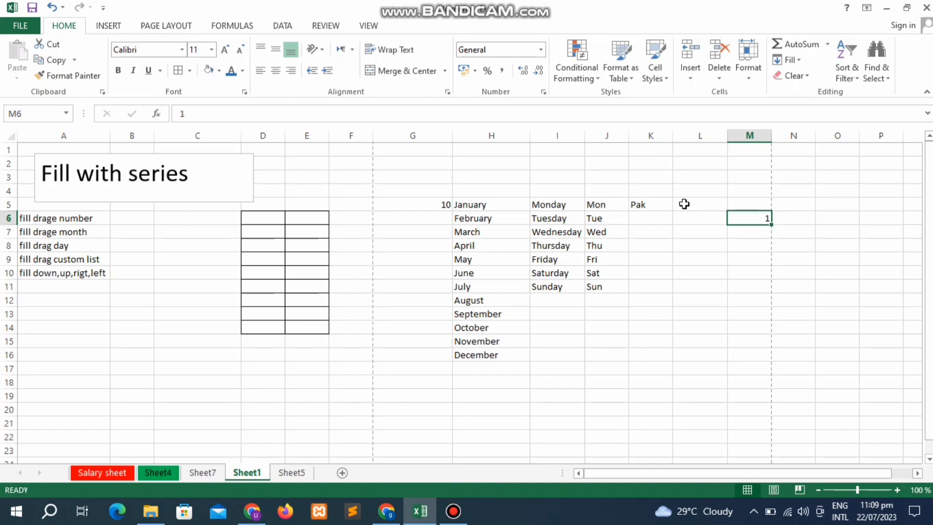
- Test Ctrl+D down to M17 and Ctrl+R across to P6, undoing both fills
{"action": "key", "text": "shift+Down"}
{"action": "key", "text": "shift+Down"}
{"action": "key", "text": "shift+Down"}
{"action": "key", "text": "shift+Down"}
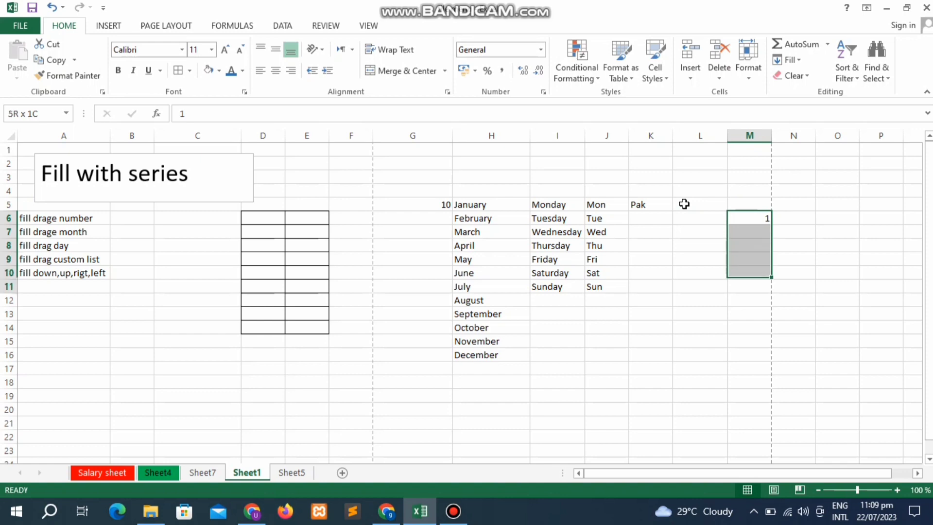
{"action": "key", "text": "shift+Down"}
{"action": "key", "text": "shift+Down"}
{"action": "key", "text": "shift+Down"}
{"action": "key", "text": "shift+Down"}
{"action": "key", "text": "shift+Down"}
{"action": "key", "text": "shift+Down"}
{"action": "key", "text": "shift+Down"}
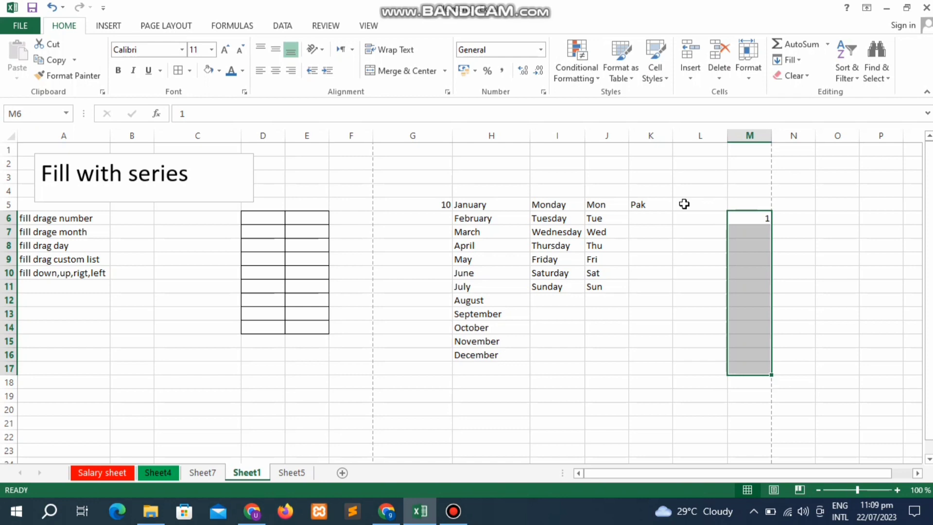
{"action": "key", "text": "ctrl+d"}
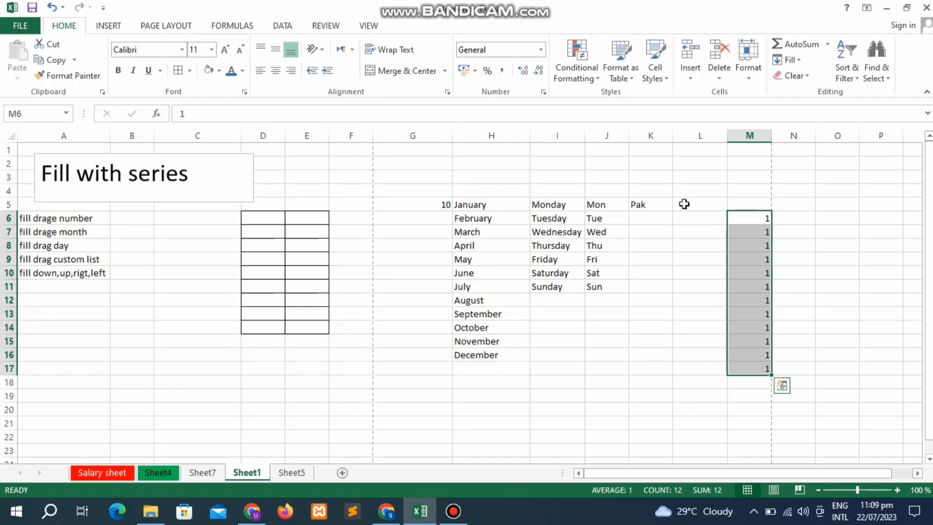
{"action": "key", "text": "ctrl+z"}
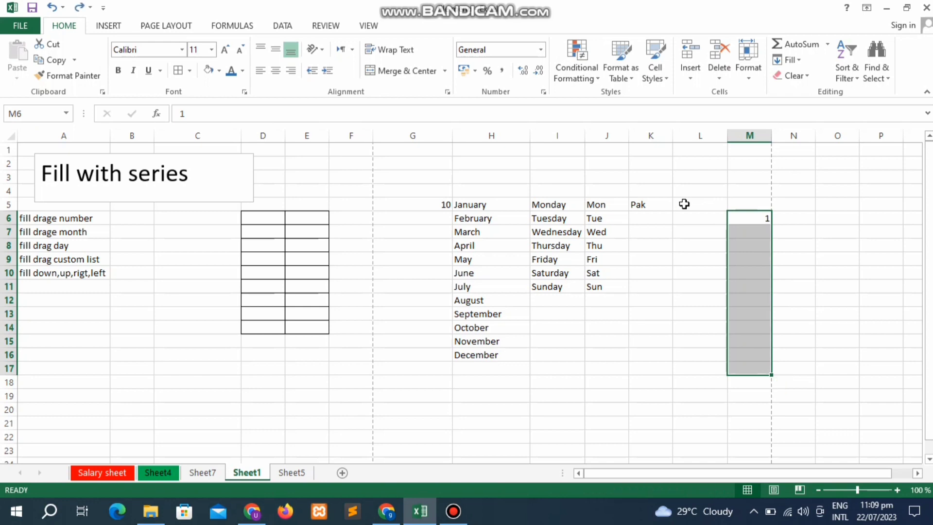
{"action": "key", "text": "Right"}
{"action": "key", "text": "Left"}
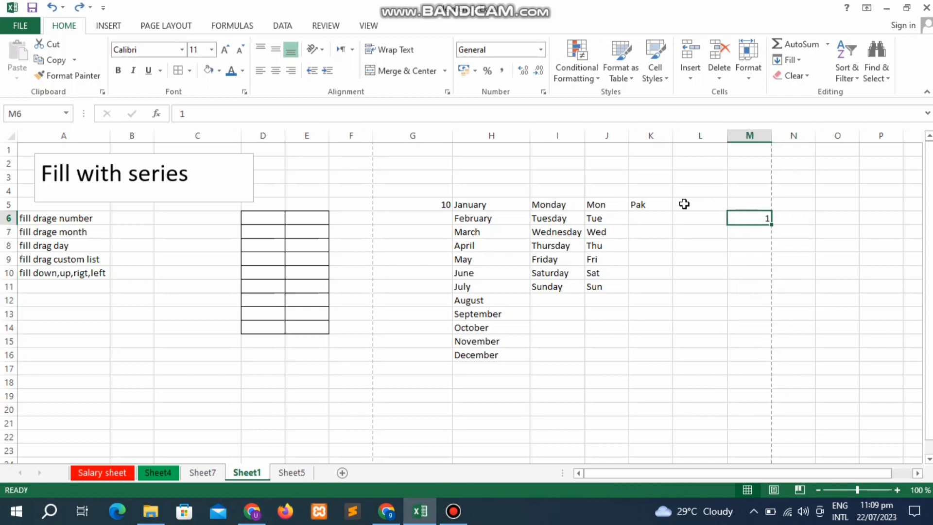
{"action": "key", "text": "shift+Right"}
{"action": "key", "text": "shift+Right"}
{"action": "key", "text": "shift+Right"}
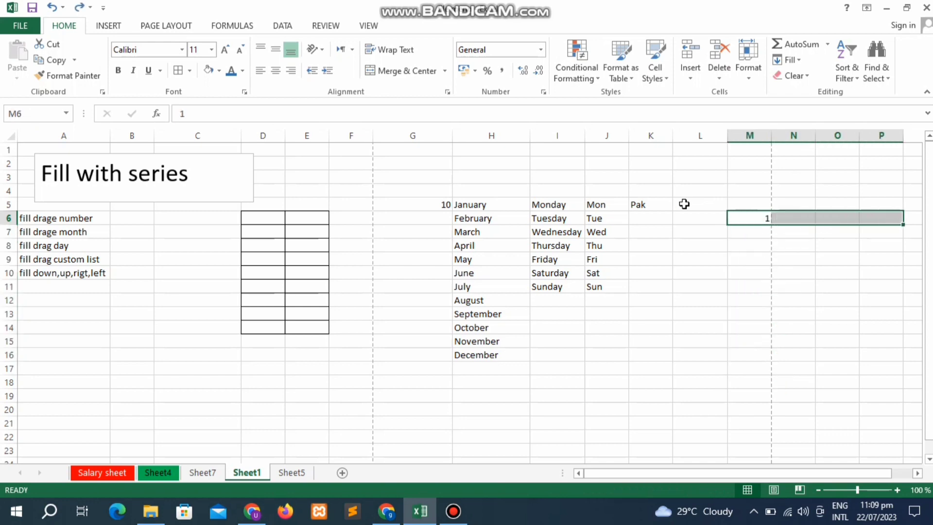
{"action": "key", "text": "ctrl+r"}
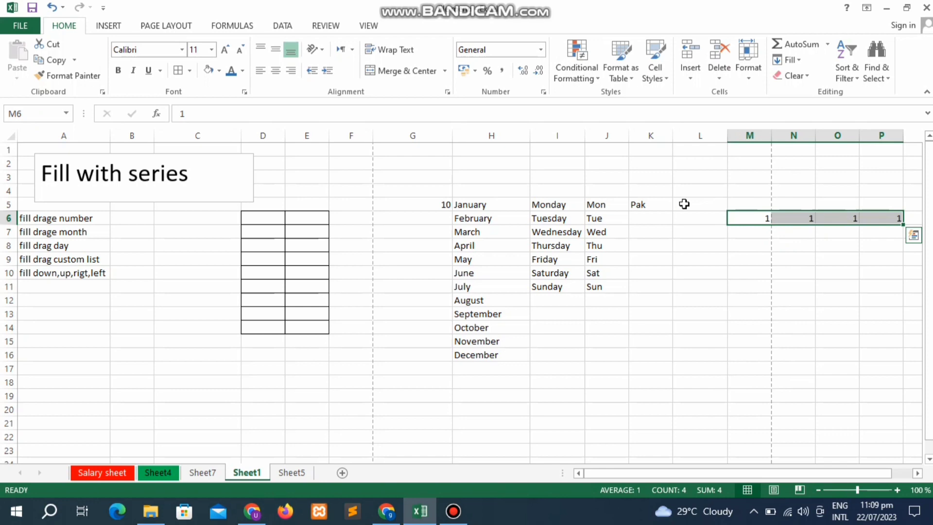
{"action": "key", "text": "ctrl+z"}
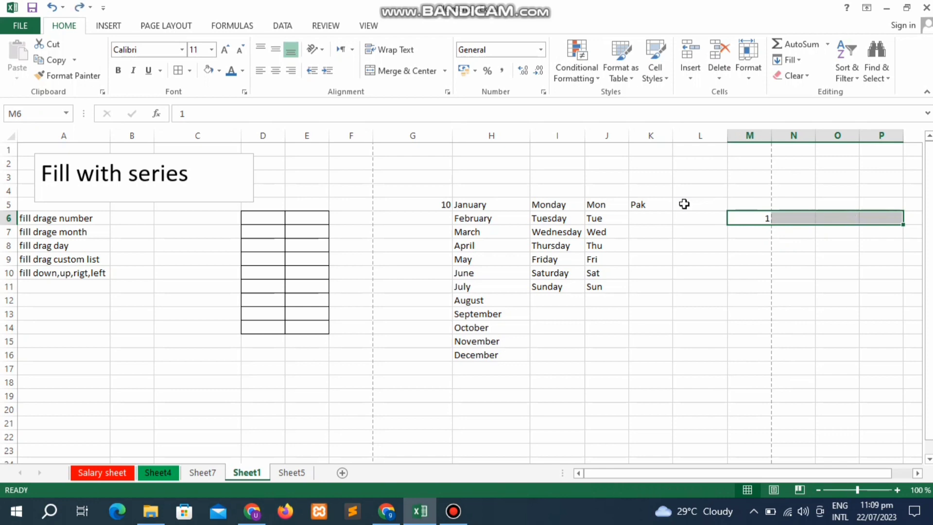
- Select the range M6:M20 starting from the 1 in M6
{"action": "key", "text": "Left"}
{"action": "key", "text": "Right"}
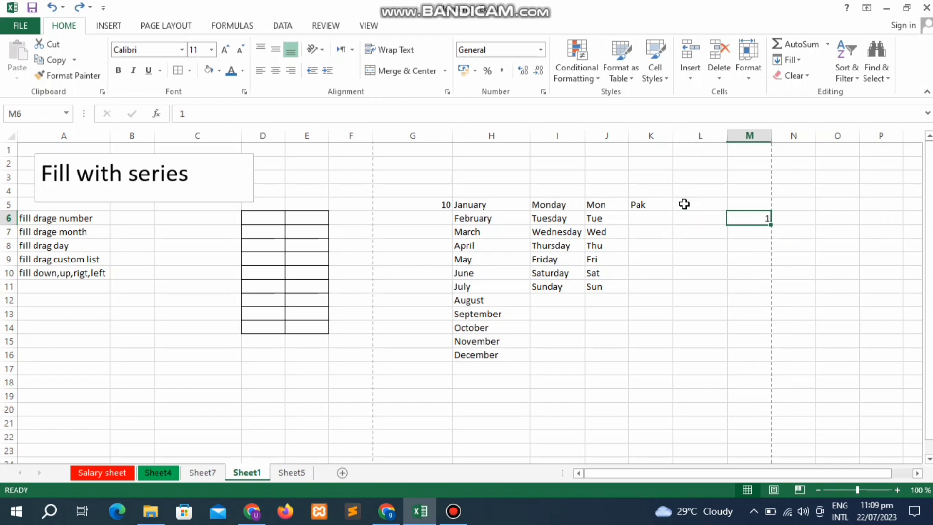
{"action": "key", "text": "shift+Down"}
{"action": "key", "text": "shift+Down"}
{"action": "key", "text": "shift+Down"}
{"action": "key", "text": "shift+Down"}
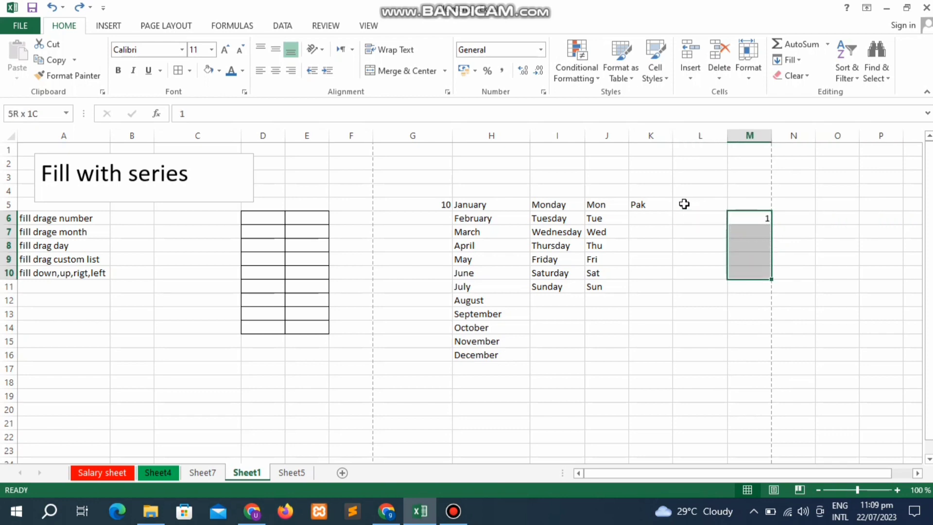
{"action": "key", "text": "shift+Down"}
{"action": "key", "text": "shift+Down"}
{"action": "key", "text": "shift+Down"}
{"action": "key", "text": "shift+Down"}
{"action": "key", "text": "shift+Down"}
{"action": "key", "text": "shift+Down"}
{"action": "key", "text": "shift+Down"}
{"action": "key", "text": "shift+Down"}
{"action": "key", "text": "shift+Down"}
{"action": "key", "text": "shift+Down"}
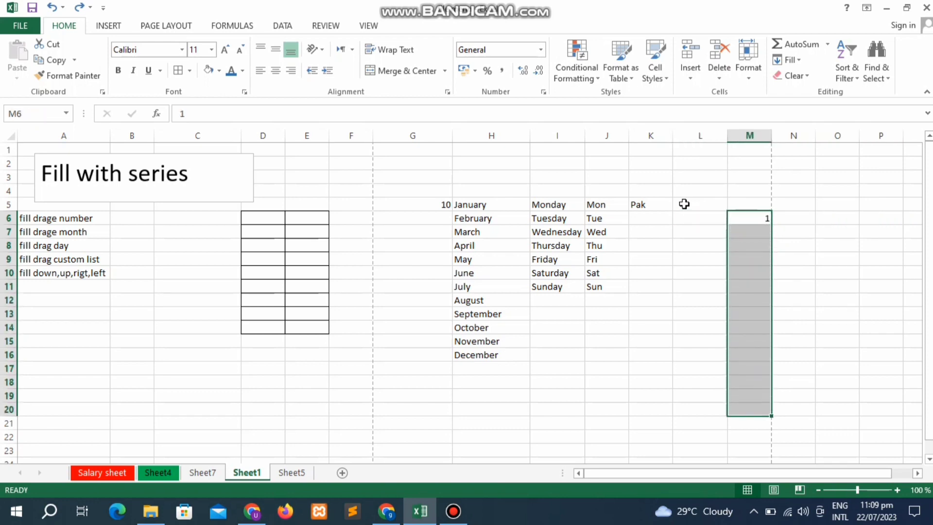
- Fill the 1 down M6:M20 using Fill Down, then try Fill Right to P6 and clear it
{"action": "left_click", "coordinate": [799, 60]}
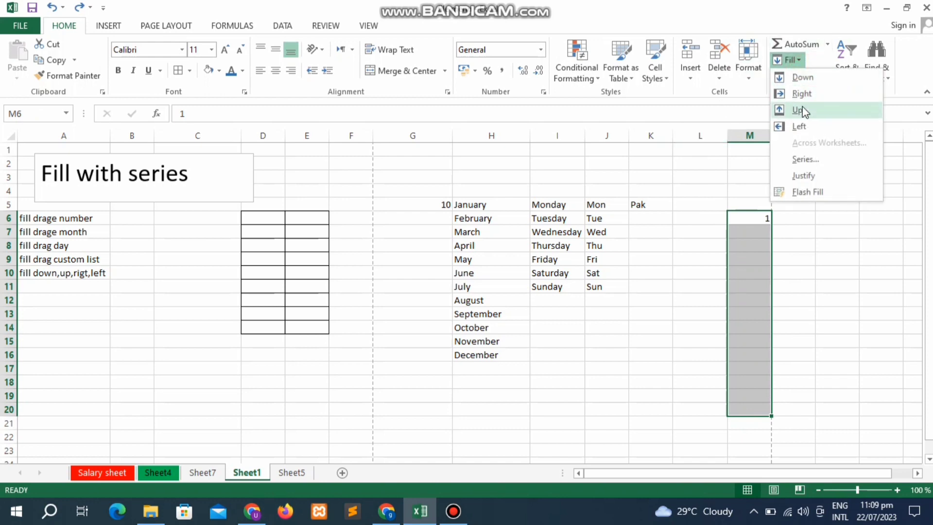
{"action": "left_click", "coordinate": [808, 80]}
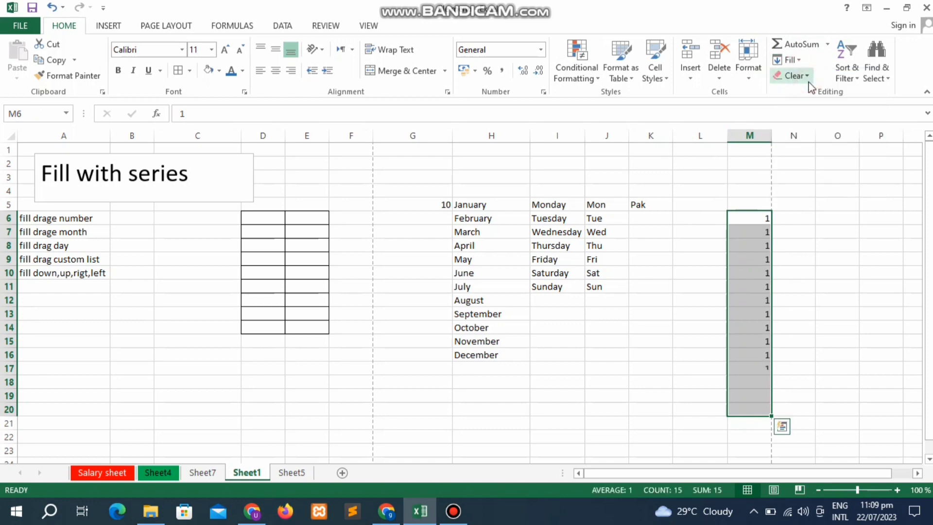
{"action": "key", "text": "Right"}
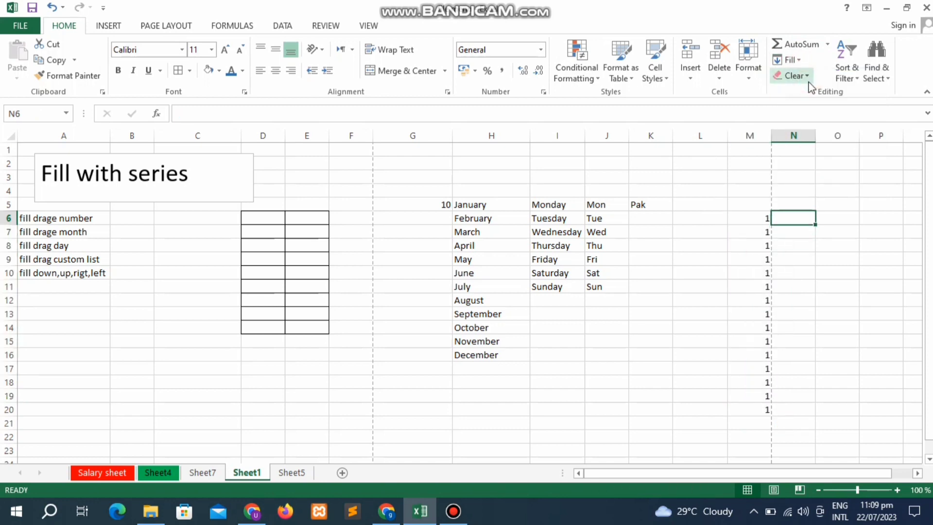
{"action": "key", "text": "Left"}
{"action": "key", "text": "shift+Right"}
{"action": "key", "text": "shift+Right"}
{"action": "key", "text": "shift+Right"}
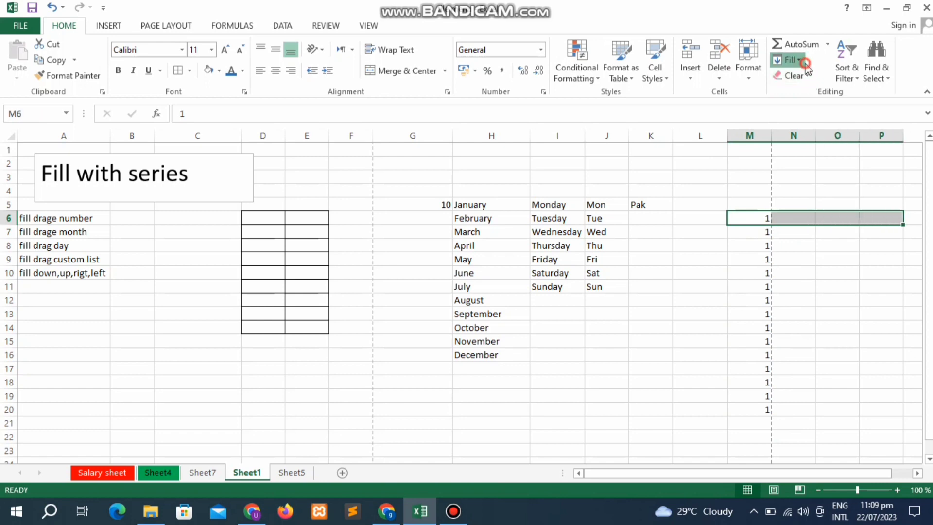
{"action": "left_click", "coordinate": [801, 61]}
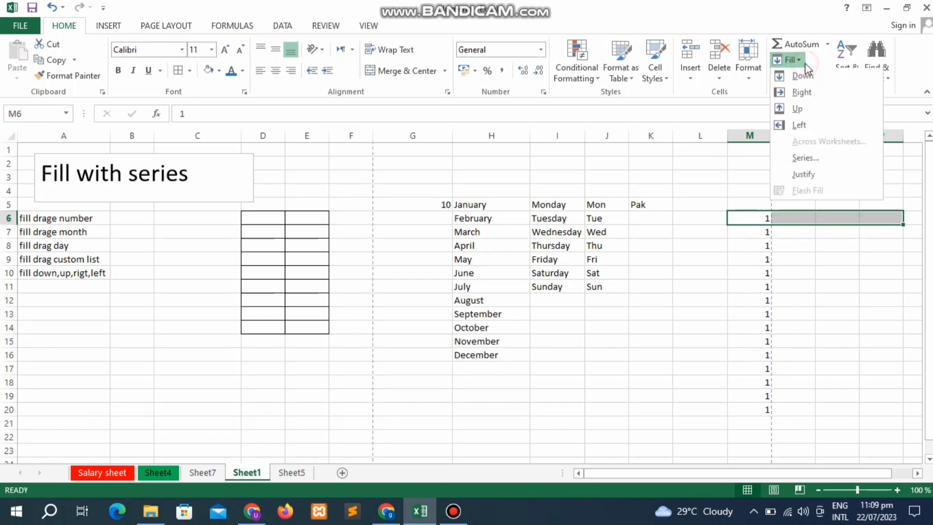
{"action": "left_click", "coordinate": [802, 95]}
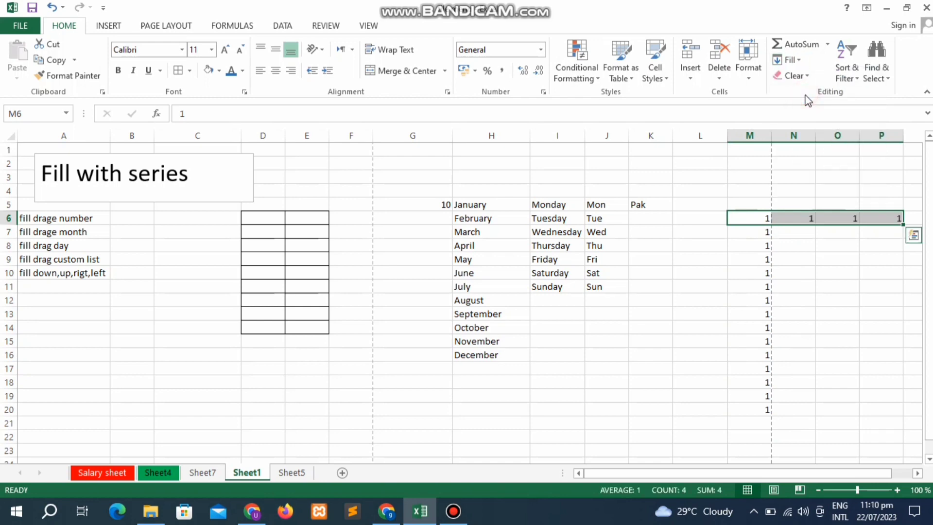
{"action": "key", "text": "Delete"}
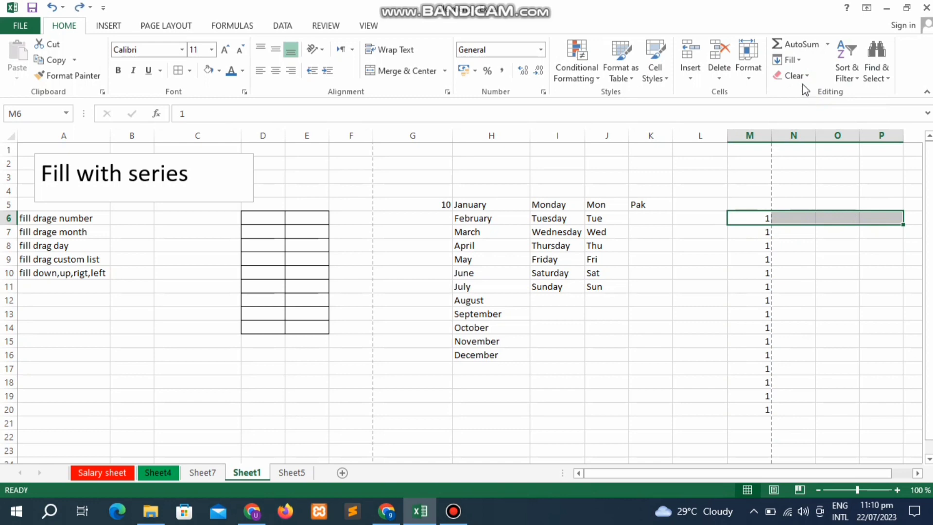
- Close the Fill list without choosing an option and switch to Sheet7
{"action": "left_click", "coordinate": [800, 66]}
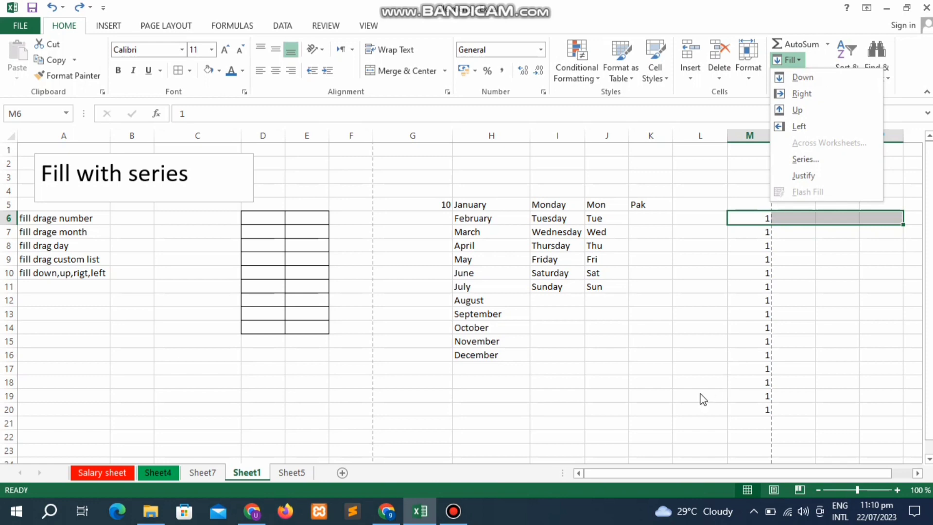
{"action": "left_click", "coordinate": [536, 365]}
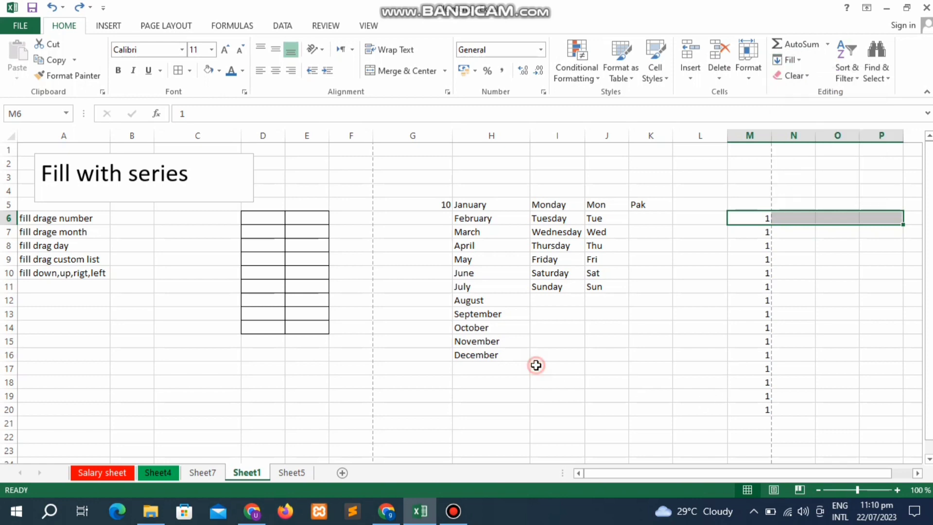
{"action": "left_click", "coordinate": [459, 518]}
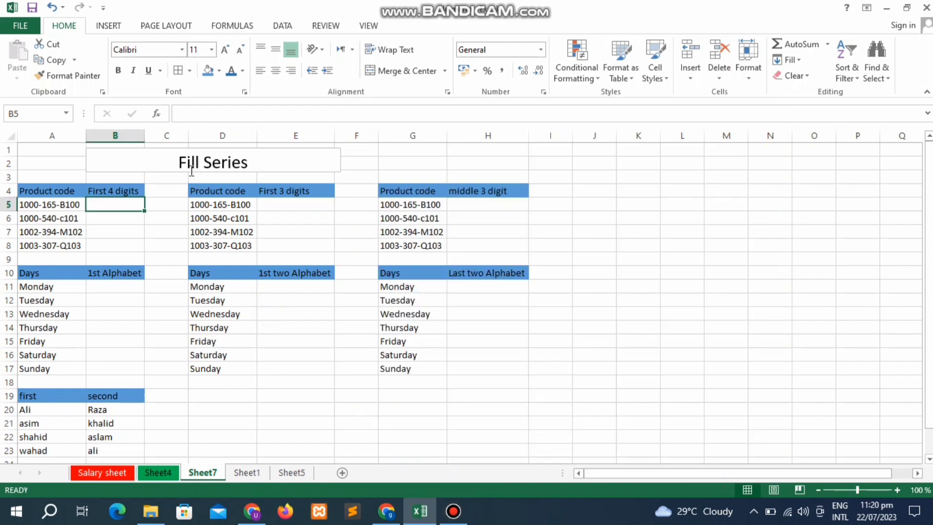
- Select text inside the Fill Series title box, then return to the worksheet cells
{"action": "left_click", "coordinate": [191, 170]}
{"action": "double_click", "coordinate": [191, 170]}
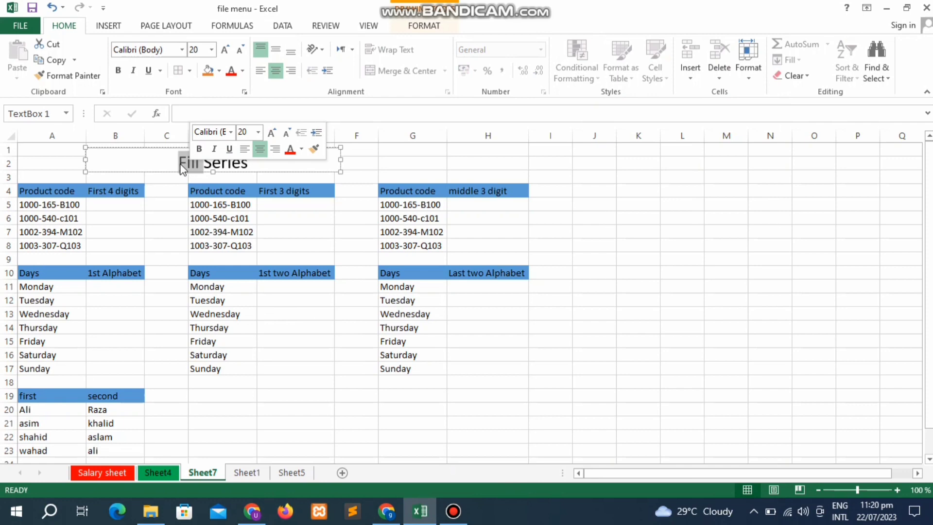
{"action": "left_click", "coordinate": [161, 163]}
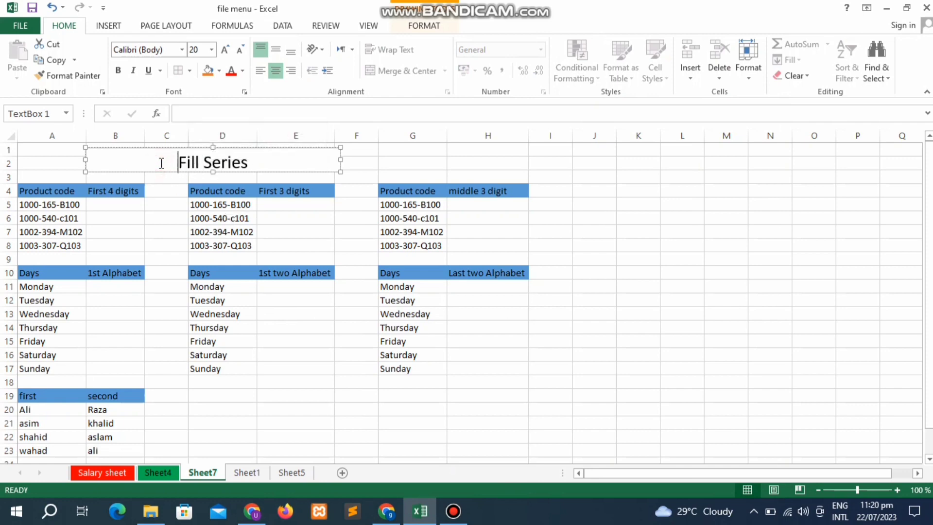
{"action": "key", "text": "shift+Right"}
{"action": "key", "text": "shift+Right"}
{"action": "key", "text": "shift+Right"}
{"action": "key", "text": "shift+Right"}
{"action": "key", "text": "shift+Right"}
{"action": "key", "text": "shift+Right"}
{"action": "key", "text": "shift+Right"}
{"action": "key", "text": "shift+Right"}
{"action": "key", "text": "shift+Right"}
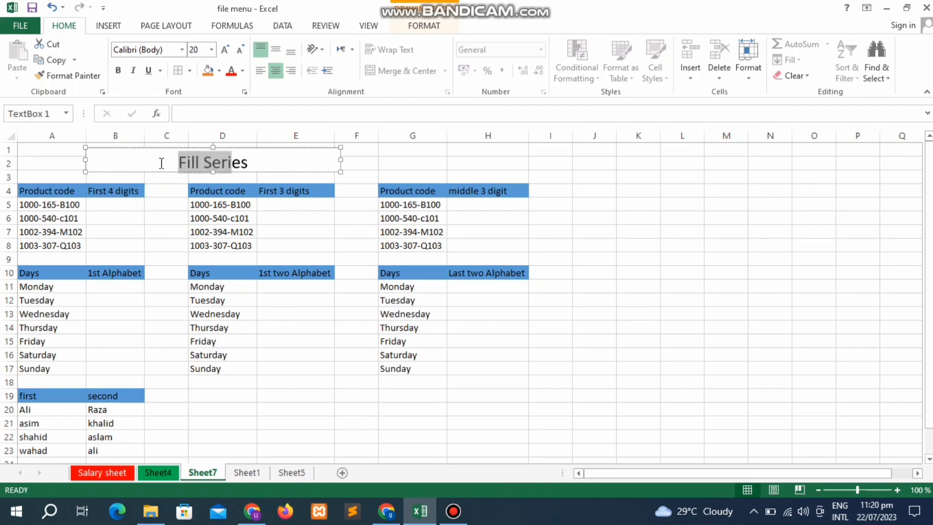
{"action": "key", "text": "shift+Right"}
{"action": "key", "text": "shift+Right"}
{"action": "key", "text": "shift+Right"}
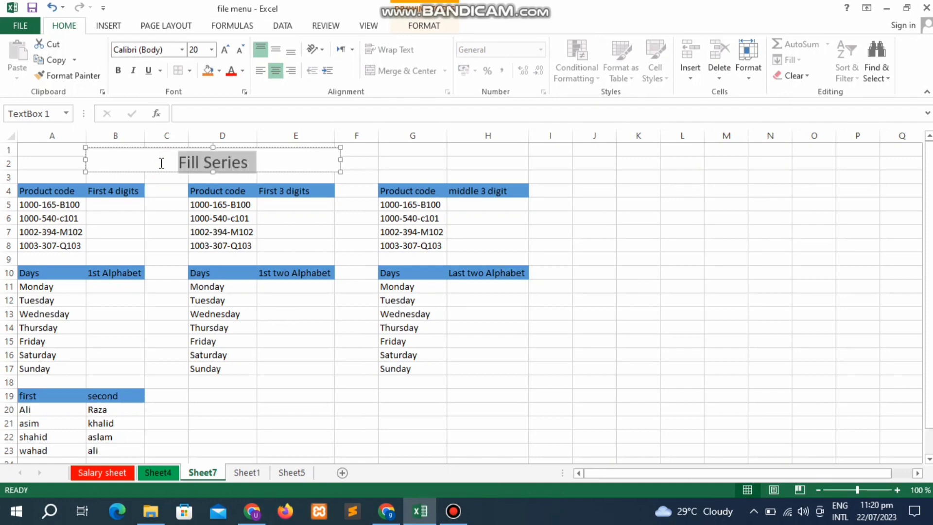
{"action": "left_click", "coordinate": [182, 258]}
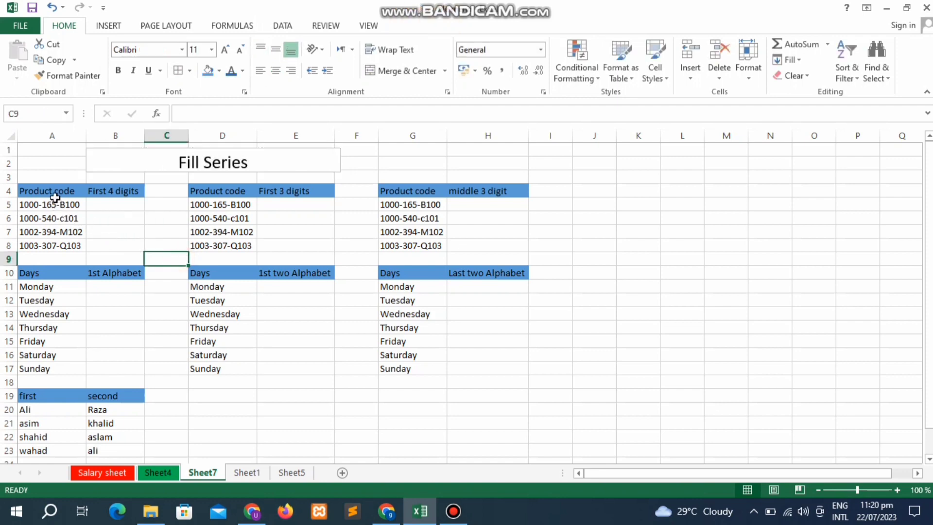
- Enter 1000 in B5 and Flash Fill B6:B8 with 1000, 1002, 1003
{"action": "left_click", "coordinate": [117, 188]}
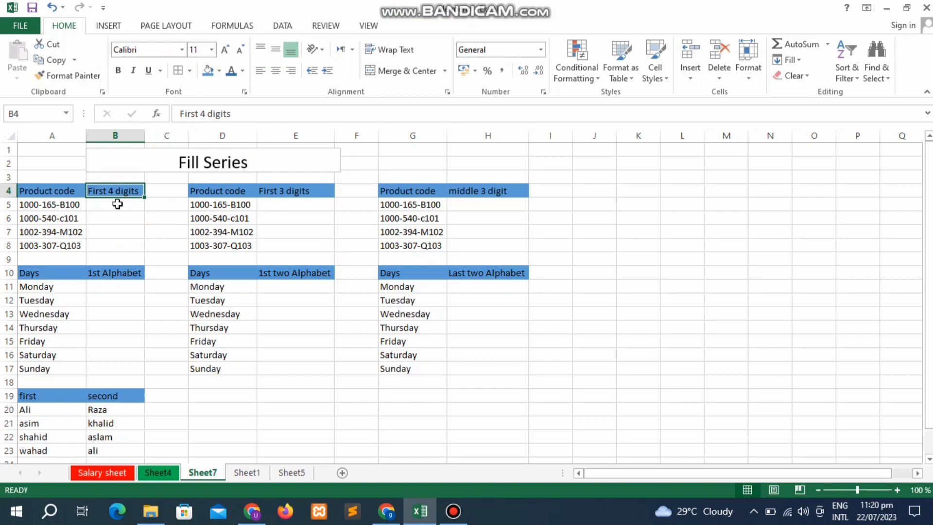
{"action": "left_click", "coordinate": [118, 203]}
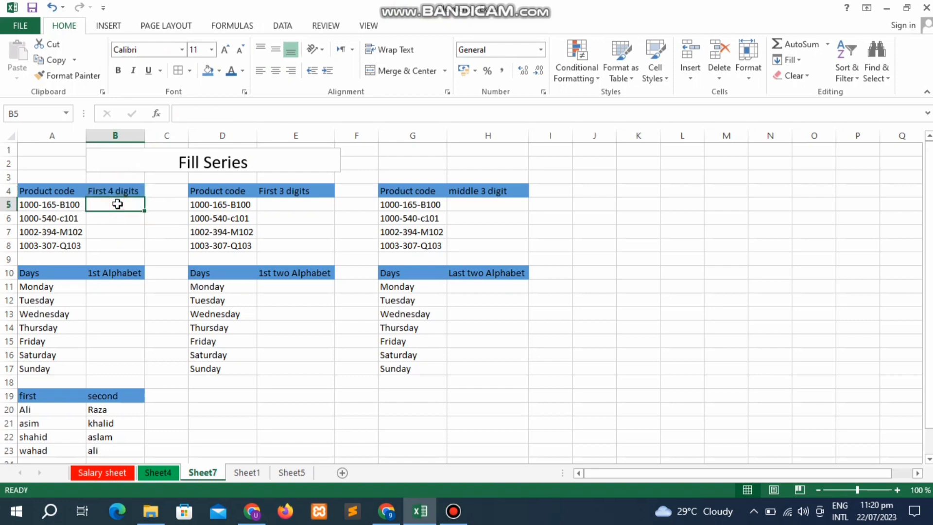
{"action": "type", "text": "1000"}
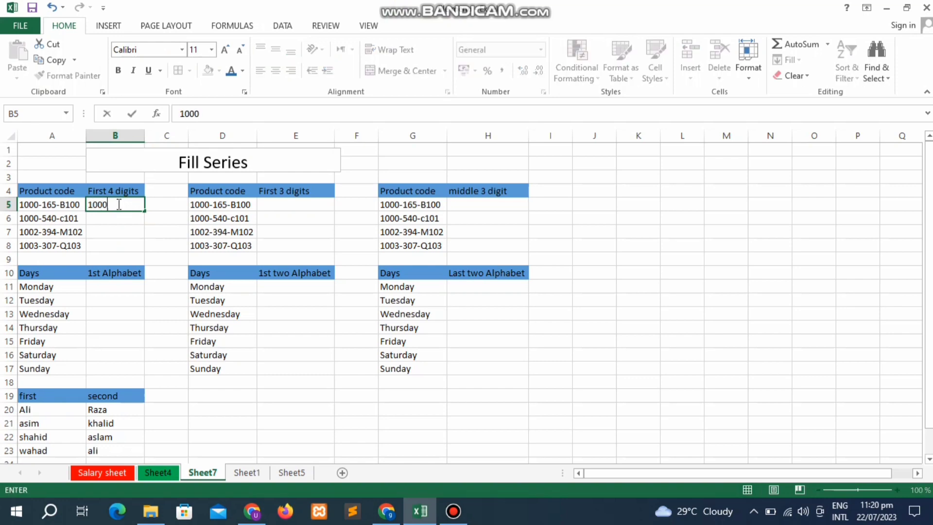
{"action": "key", "text": "Return"}
{"action": "key", "text": "Return"}
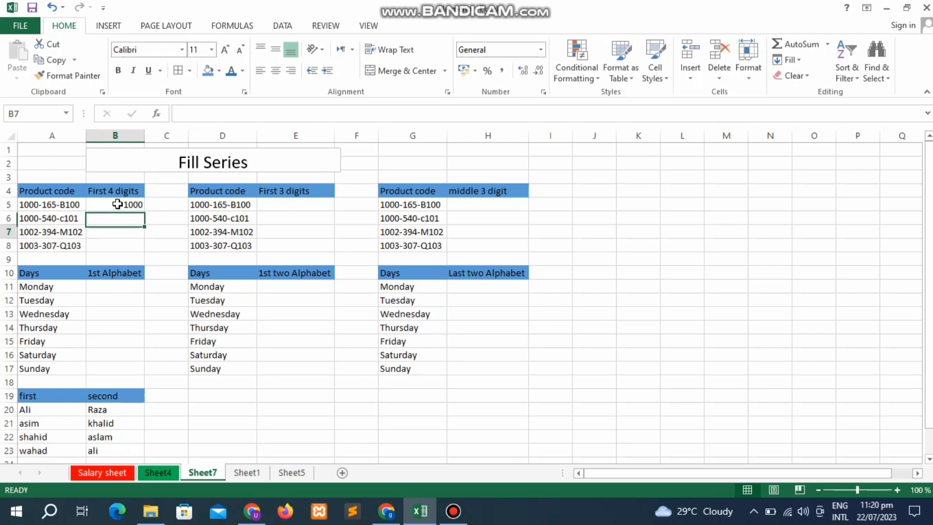
{"action": "key", "text": "Up"}
{"action": "key", "text": "Up"}
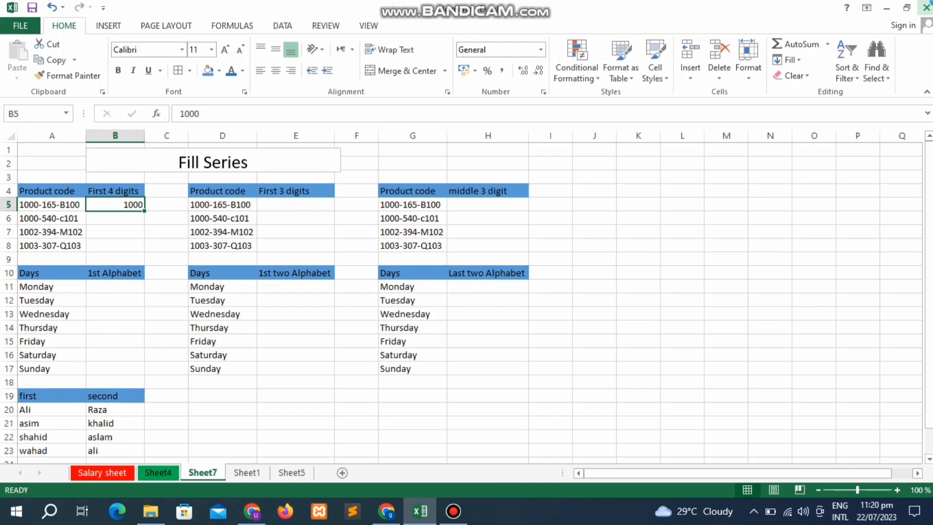
{"action": "key", "text": "ctrl+e"}
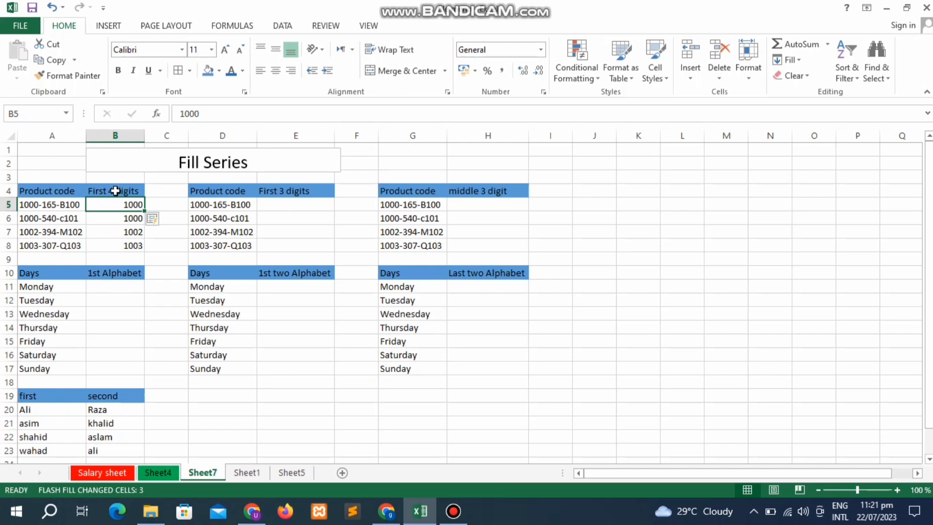
{"action": "left_click", "coordinate": [306, 203]}
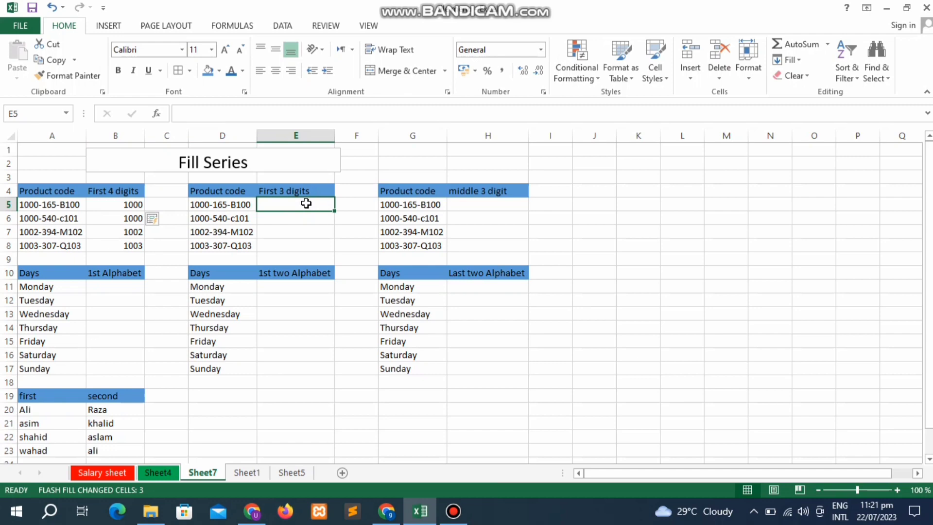
- Type 100 in E5 and Flash Fill it down through E8
{"action": "type", "text": "100"}
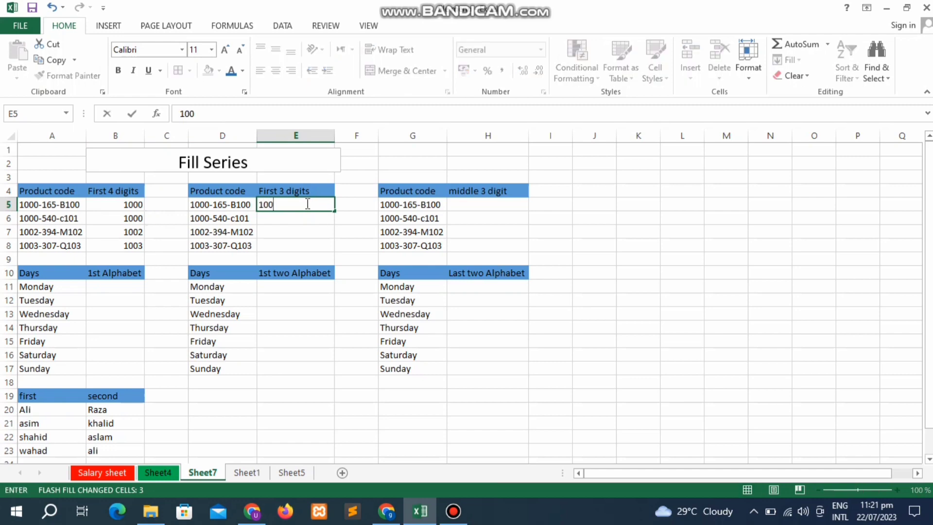
{"action": "key", "text": "Return"}
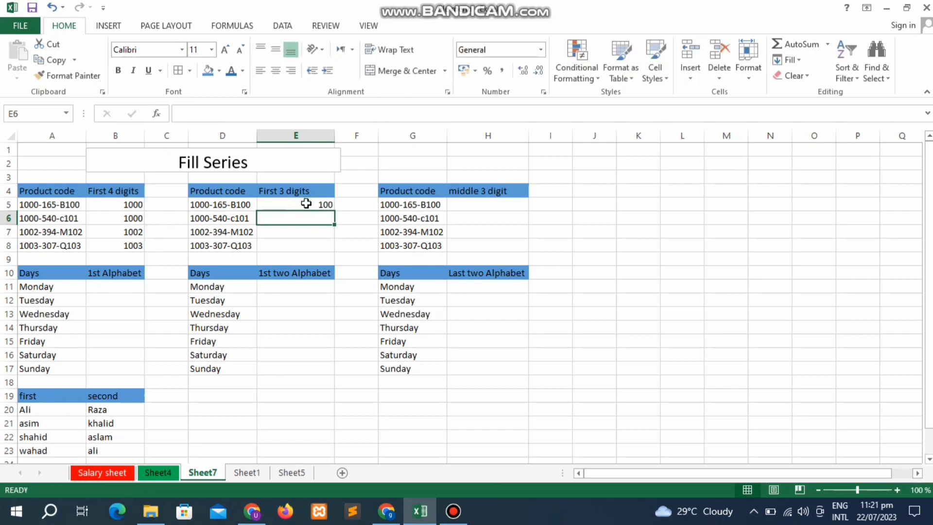
{"action": "left_click", "coordinate": [306, 203]}
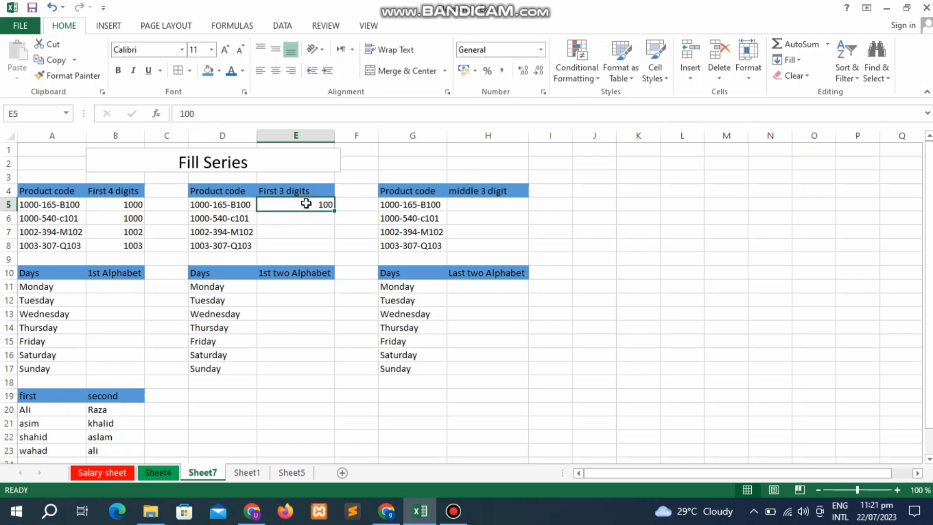
{"action": "key", "text": "ctrl+e"}
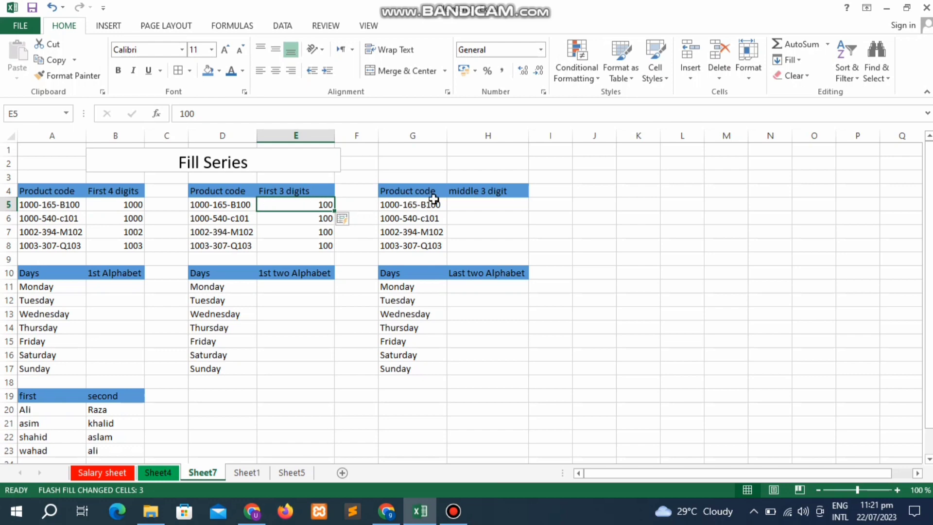
- Enter 165 in H5 and Flash Fill H6:H8 with the middle digits 540, 394, 307
{"action": "left_click", "coordinate": [470, 192]}
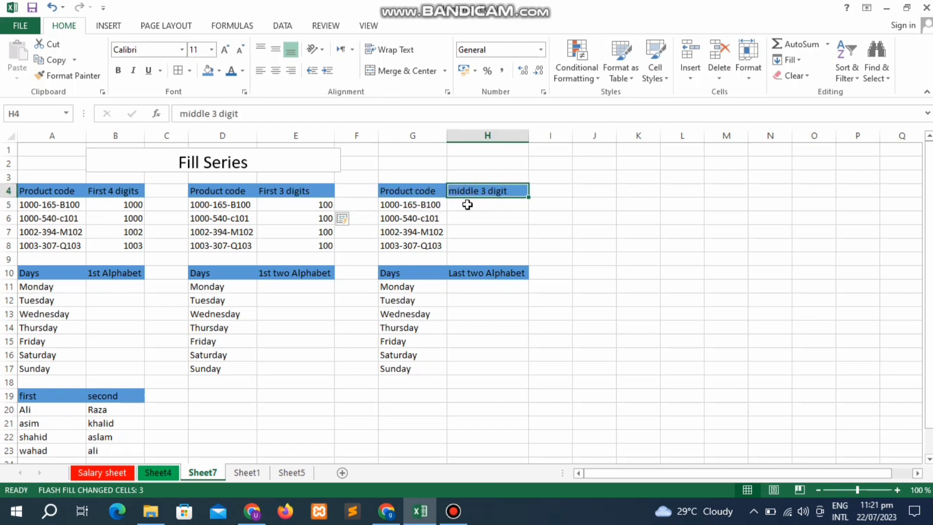
{"action": "left_click", "coordinate": [467, 205]}
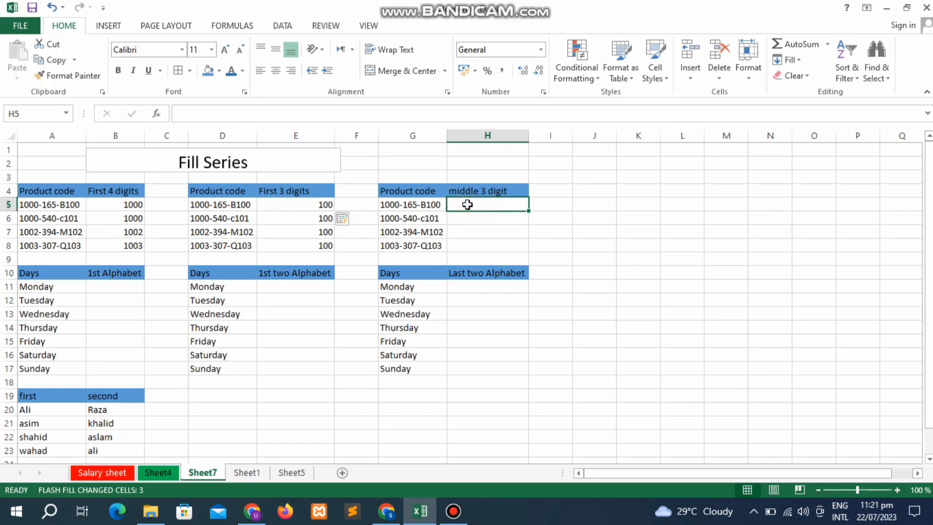
{"action": "type", "text": "1"}
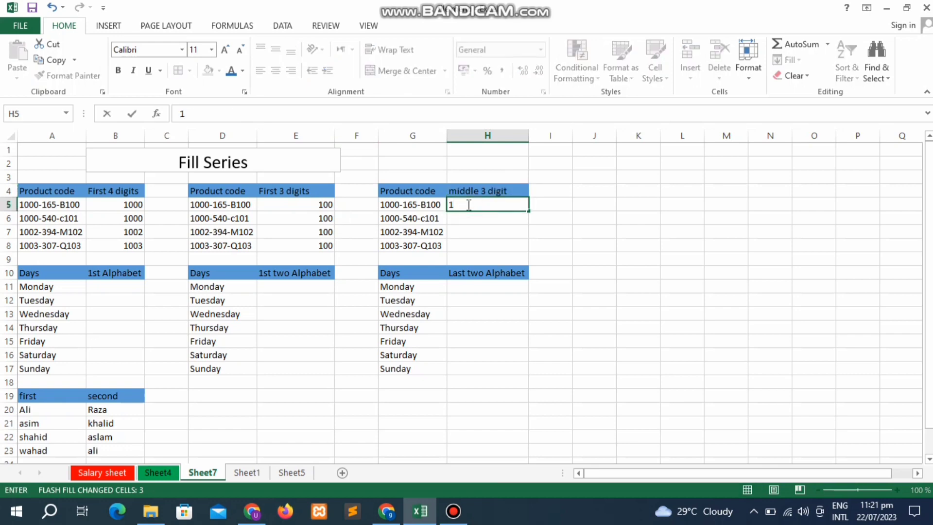
{"action": "type", "text": "65"}
{"action": "key", "text": "Return"}
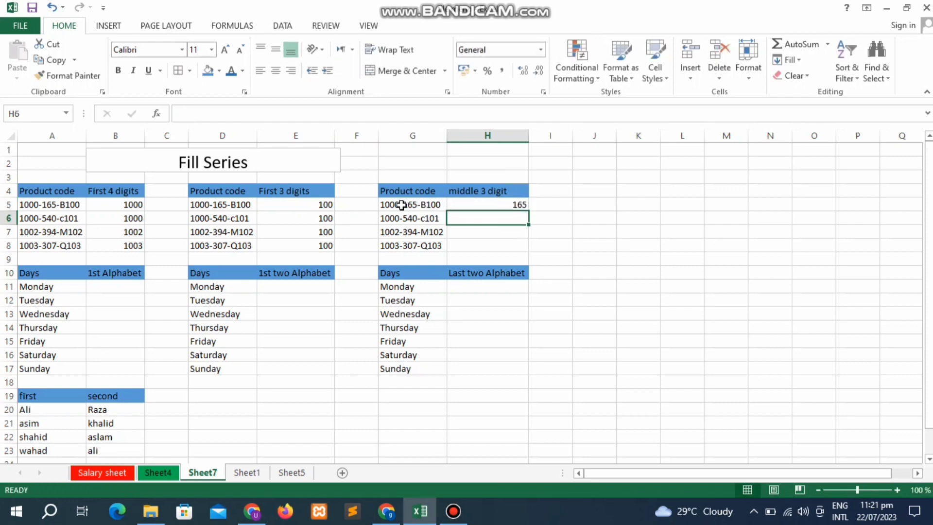
{"action": "left_click", "coordinate": [496, 206]}
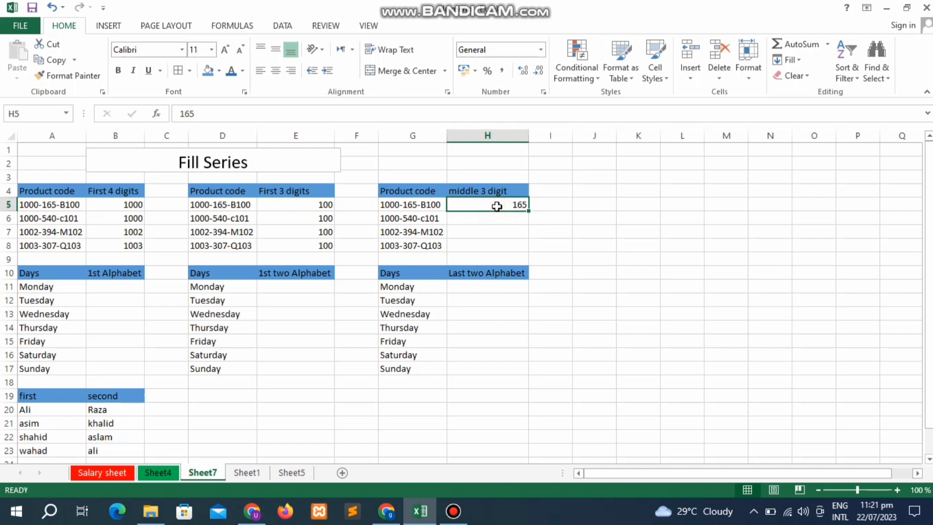
{"action": "key", "text": "ctrl+e"}
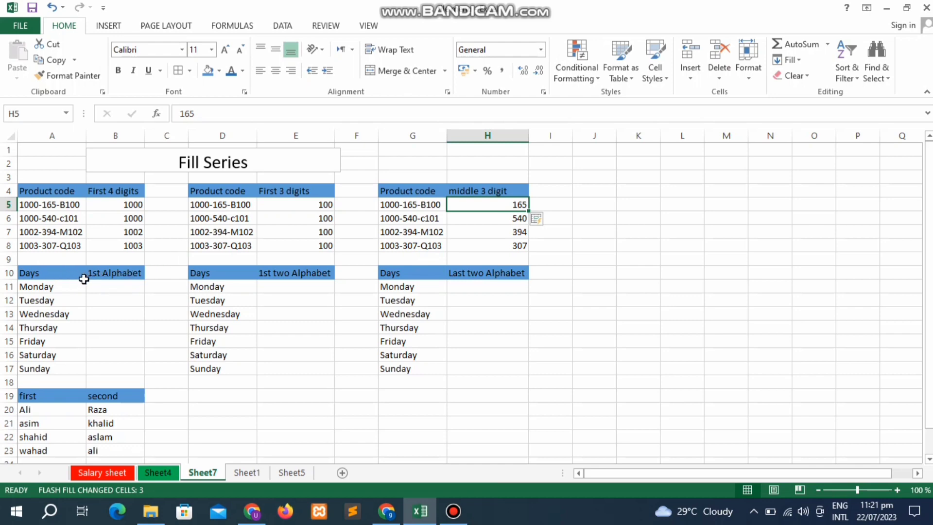
- Type m in B11 and Flash Fill B12:B17 with t, w, t, f, s, s
{"action": "left_click", "coordinate": [102, 282]}
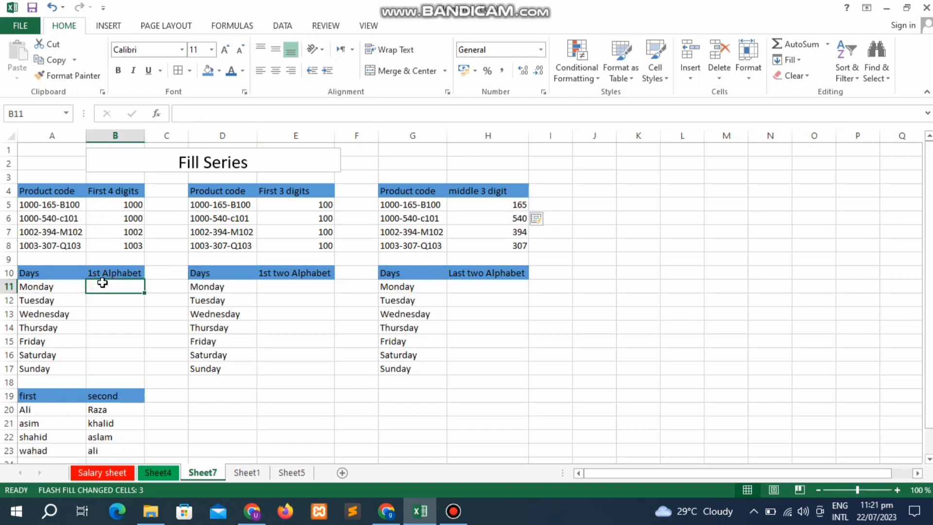
{"action": "type", "text": "m"}
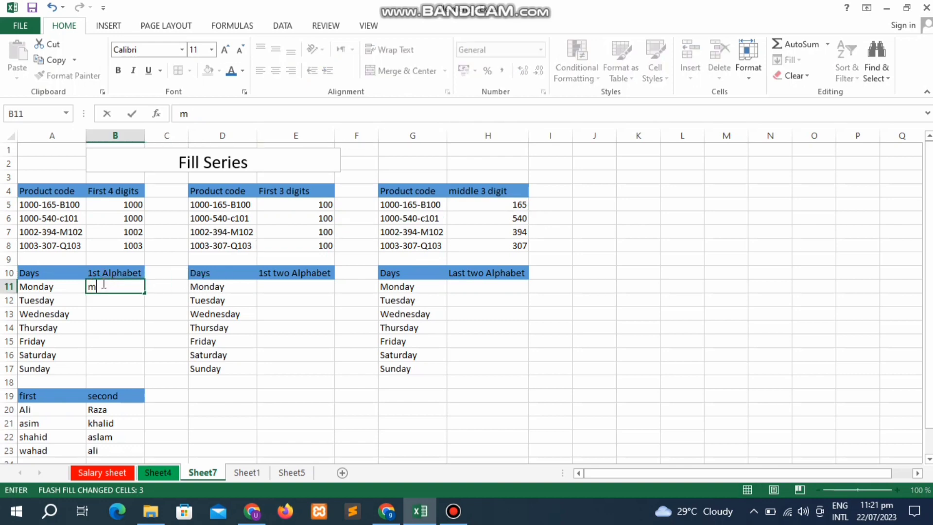
{"action": "key", "text": "Return"}
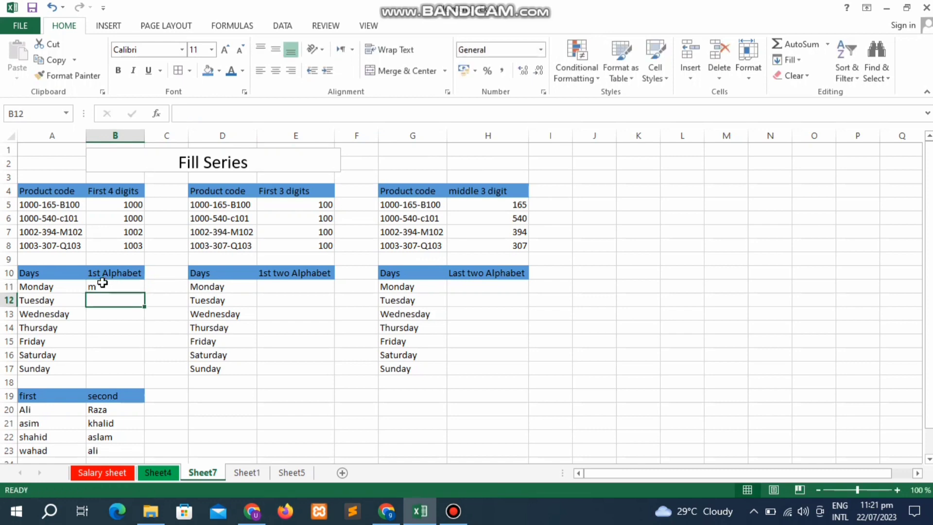
{"action": "left_click", "coordinate": [102, 283]}
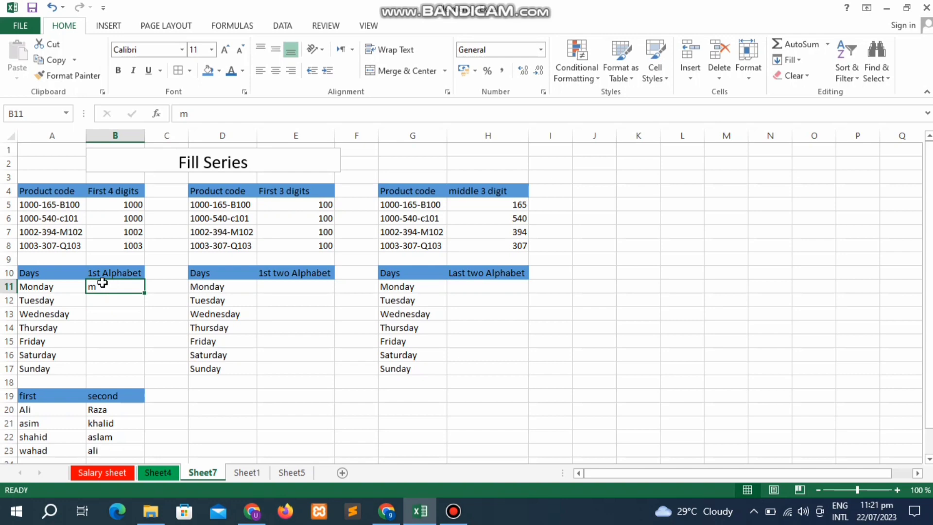
{"action": "key", "text": "ctrl+e"}
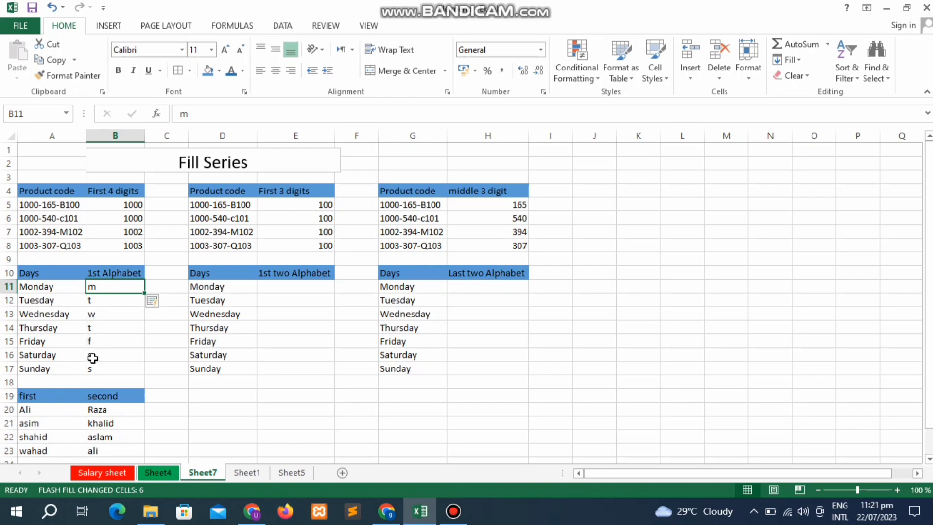
- Try ay as the E11 sample, Flash Fill column E, then undo the wrong result
{"action": "left_click", "coordinate": [281, 297]}
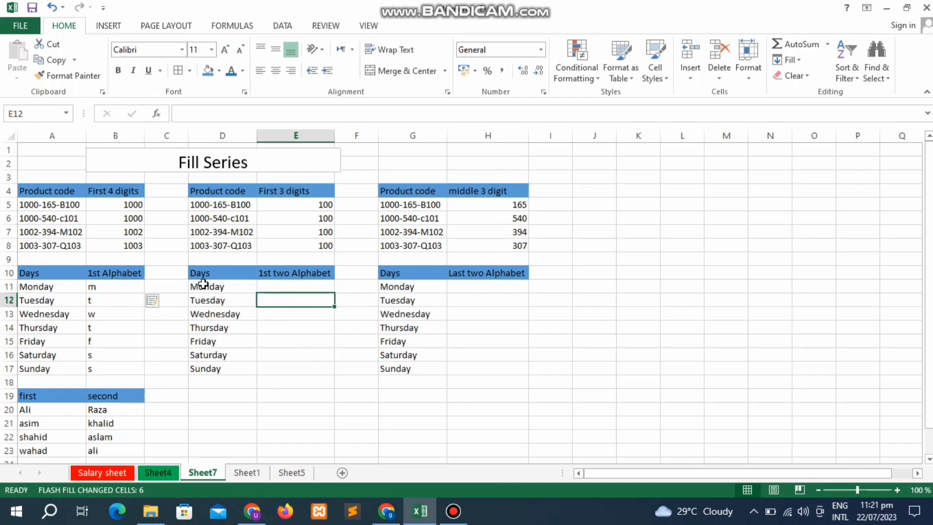
{"action": "left_click", "coordinate": [288, 281]}
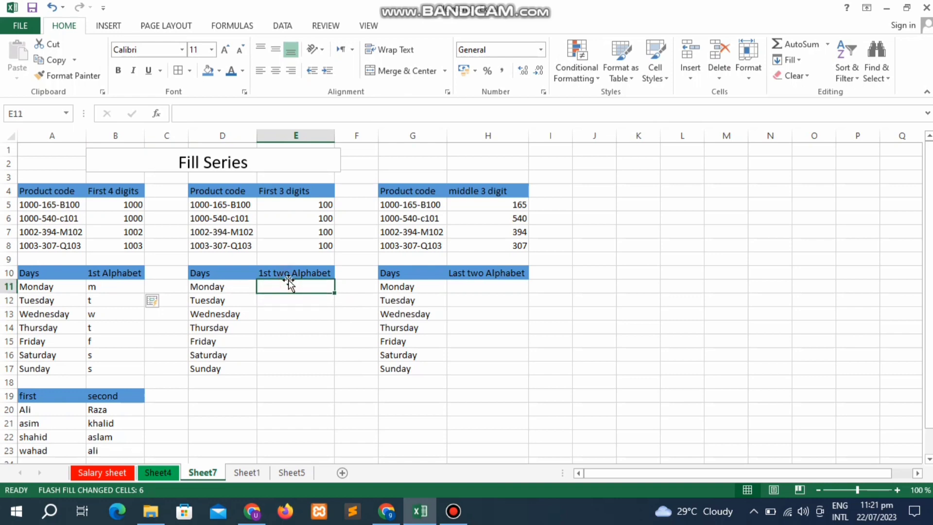
{"action": "type", "text": "ay"}
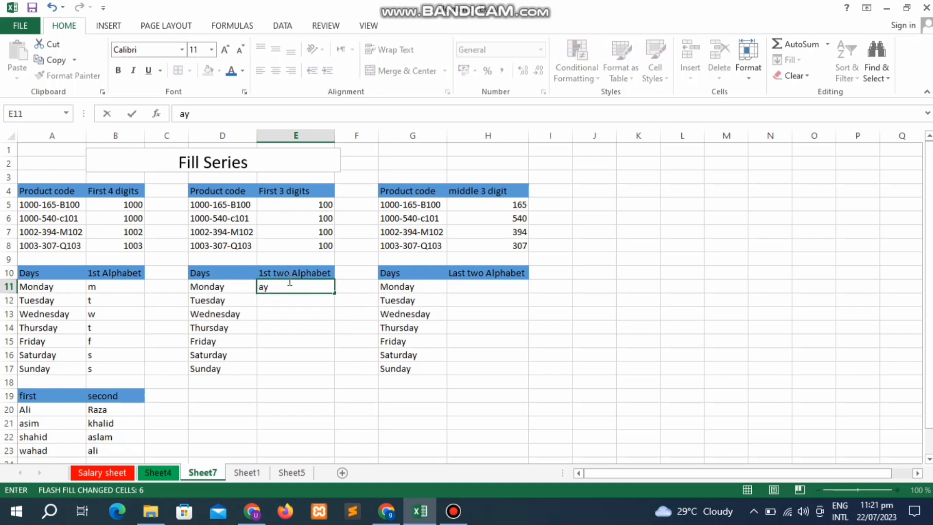
{"action": "key", "text": "Return"}
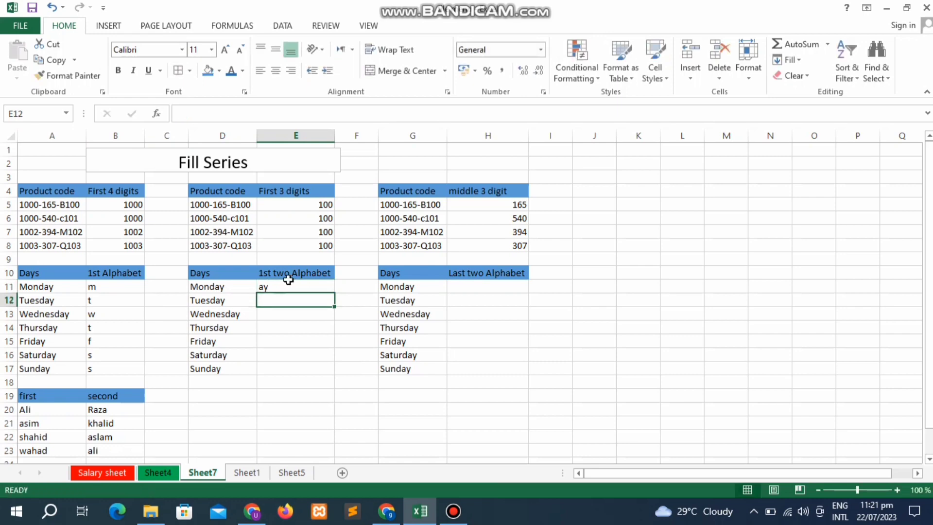
{"action": "key", "text": "Down"}
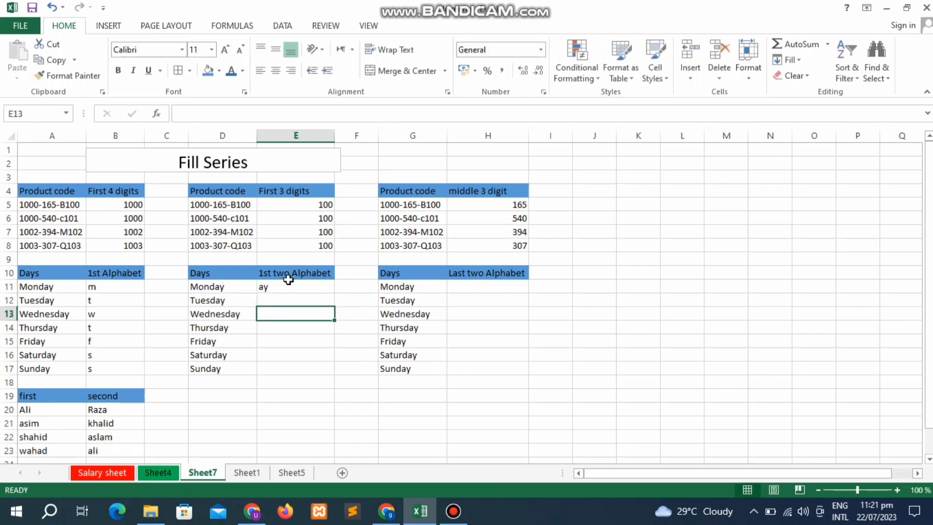
{"action": "key", "text": "Up"}
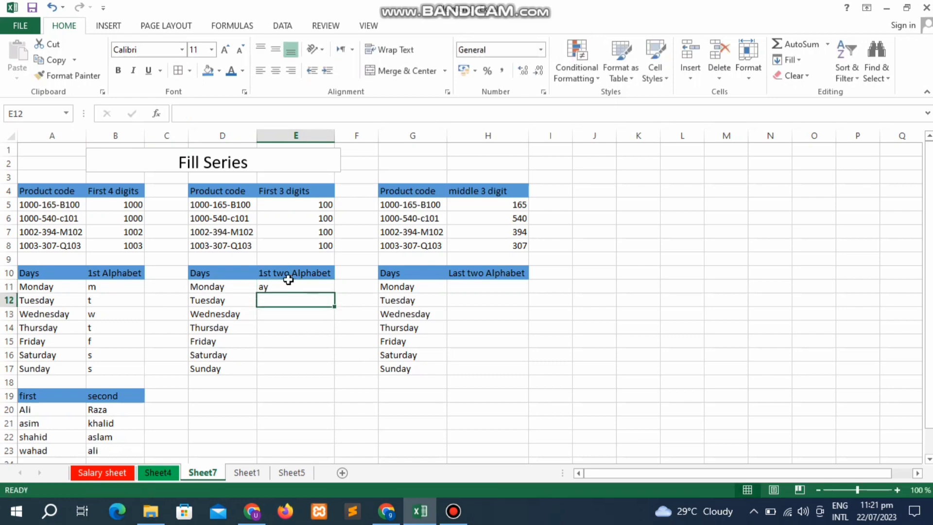
{"action": "key", "text": "Up"}
{"action": "key", "text": "Up"}
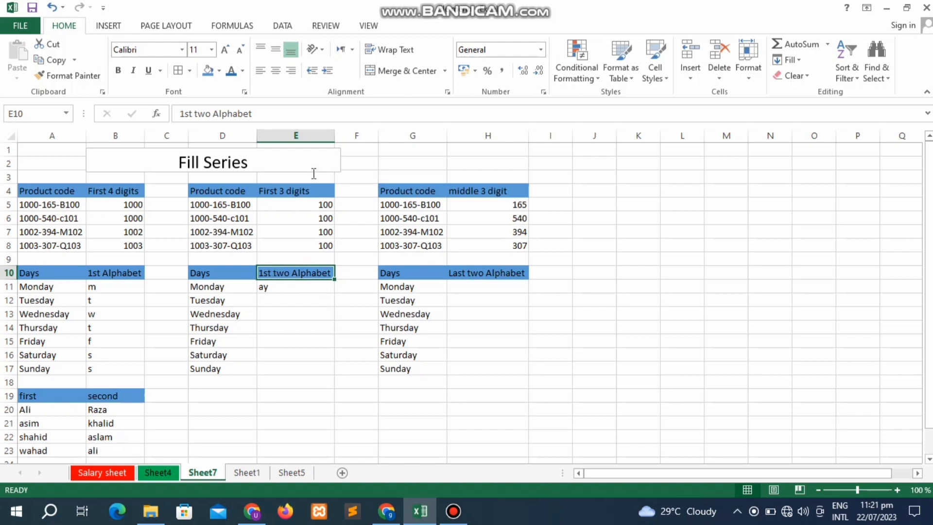
{"action": "key", "text": "Down"}
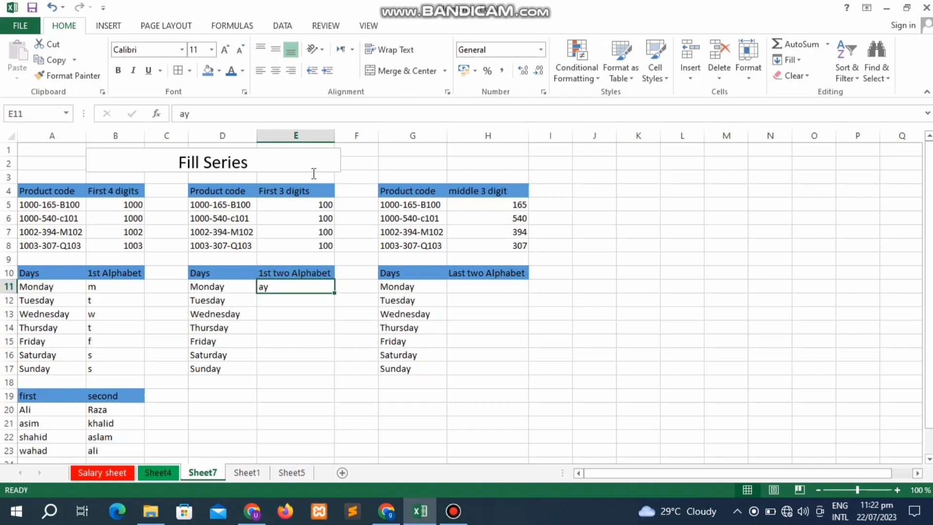
{"action": "key", "text": "ctrl+e"}
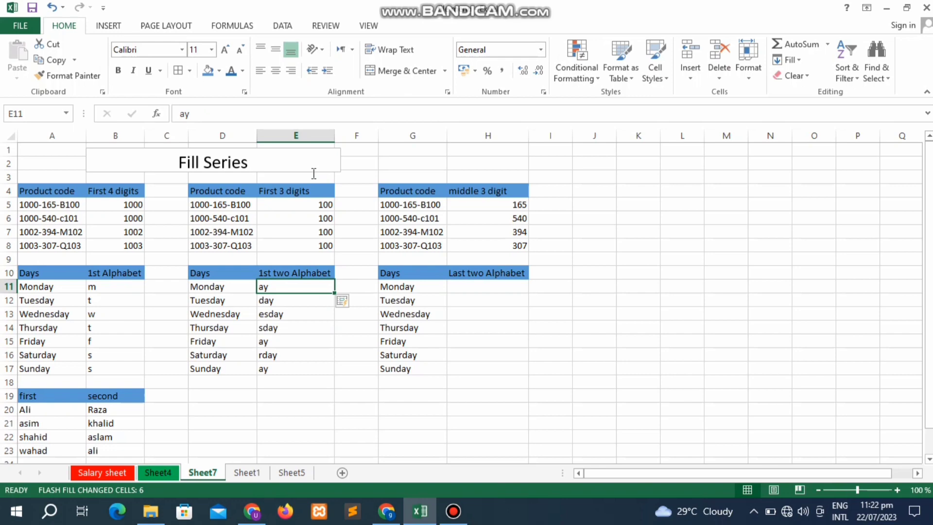
{"action": "key", "text": "ctrl+z"}
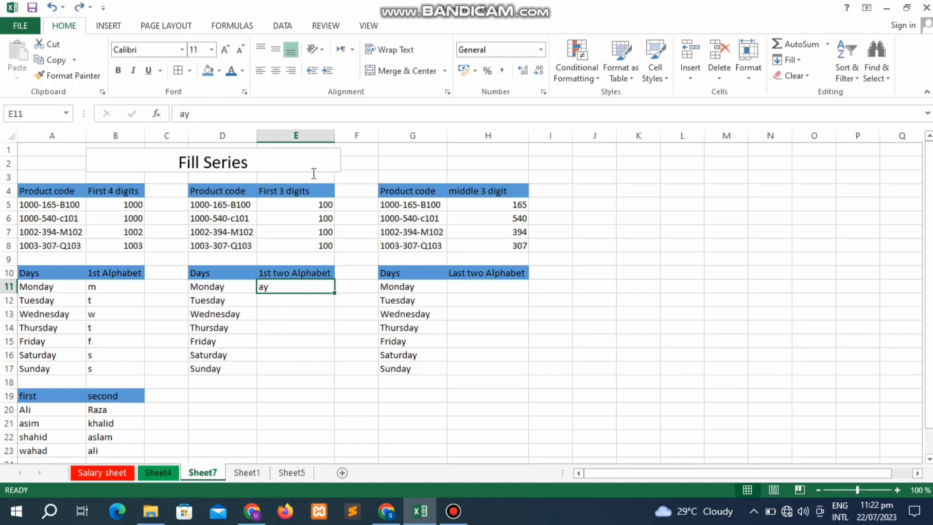
- Replace the E11 sample with mo and Flash Fill tu, we, th, fr, sa, su below
{"action": "type", "text": "m"}
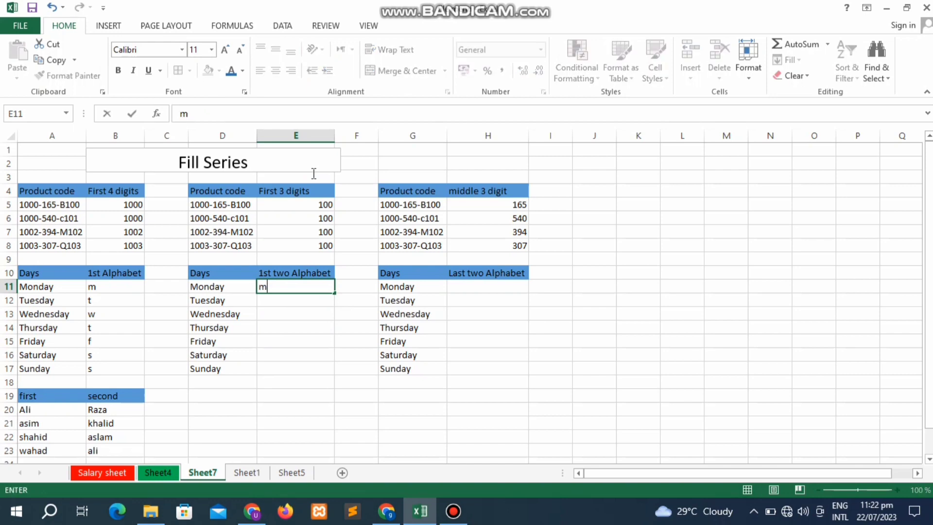
{"action": "type", "text": "o"}
{"action": "key", "text": "Return"}
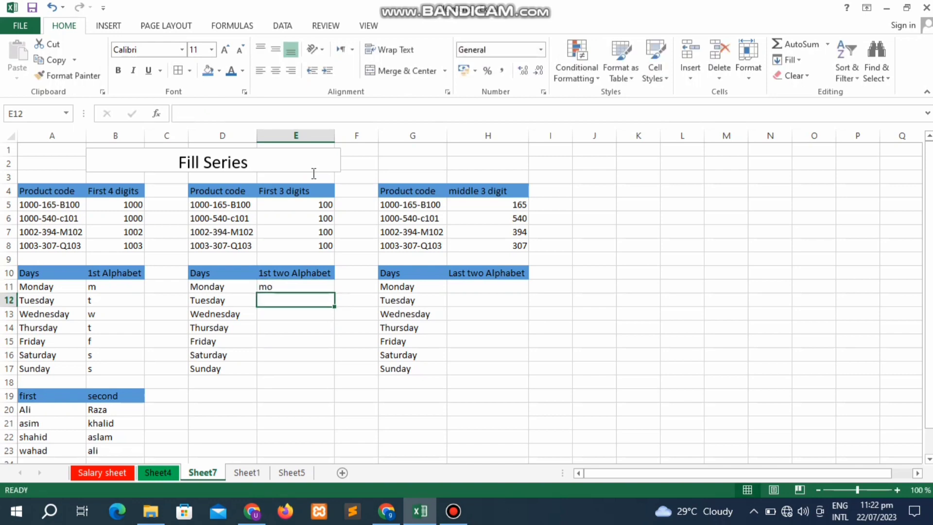
{"action": "key", "text": "Up"}
{"action": "key", "text": "ctrl+e"}
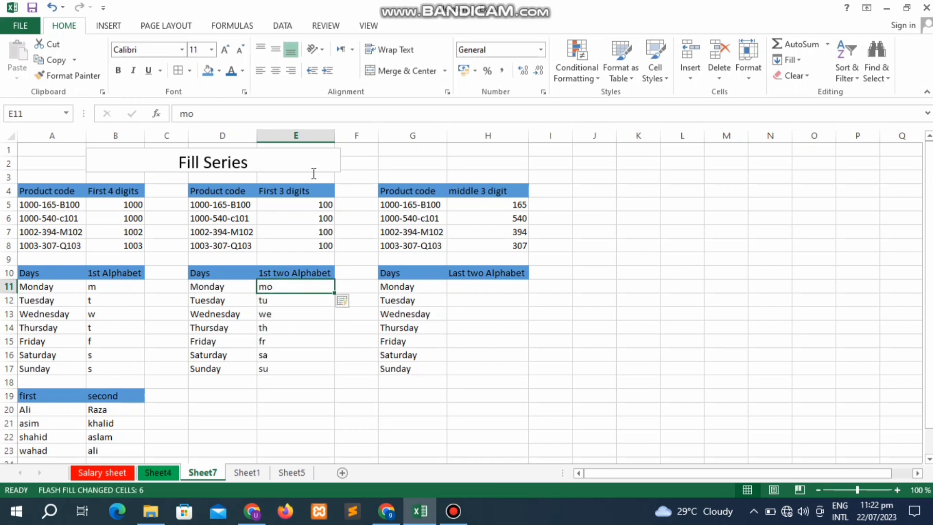
{"action": "key", "text": "Right"}
{"action": "key", "text": "Right"}
{"action": "key", "text": "Right"}
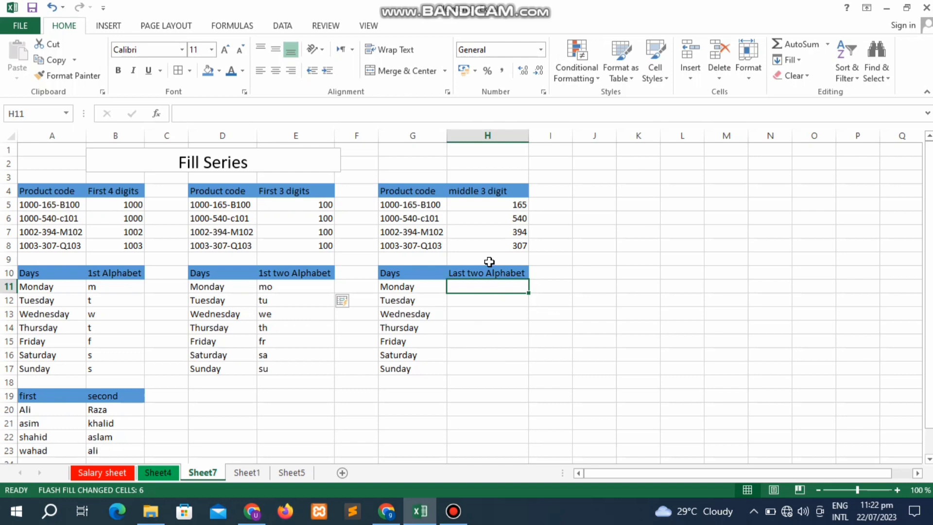
- Enter ay in H11, Flash Fill column H, then undo the incorrect results
{"action": "type", "text": "ay"}
{"action": "key", "text": "Return"}
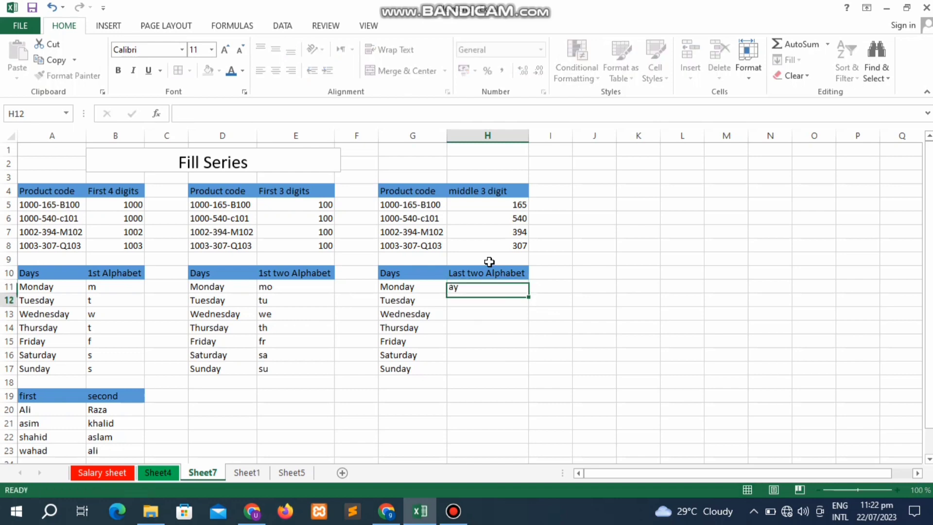
{"action": "key", "text": "Up"}
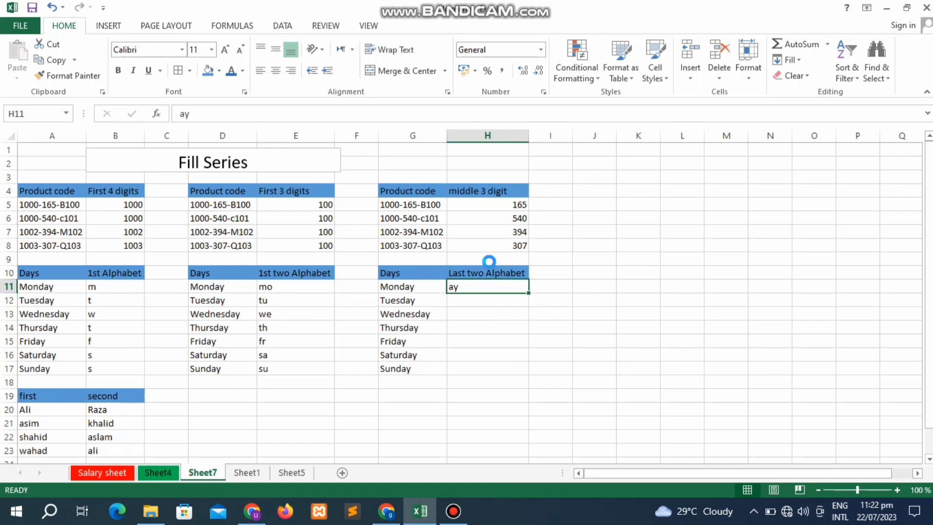
{"action": "key", "text": "ctrl+e"}
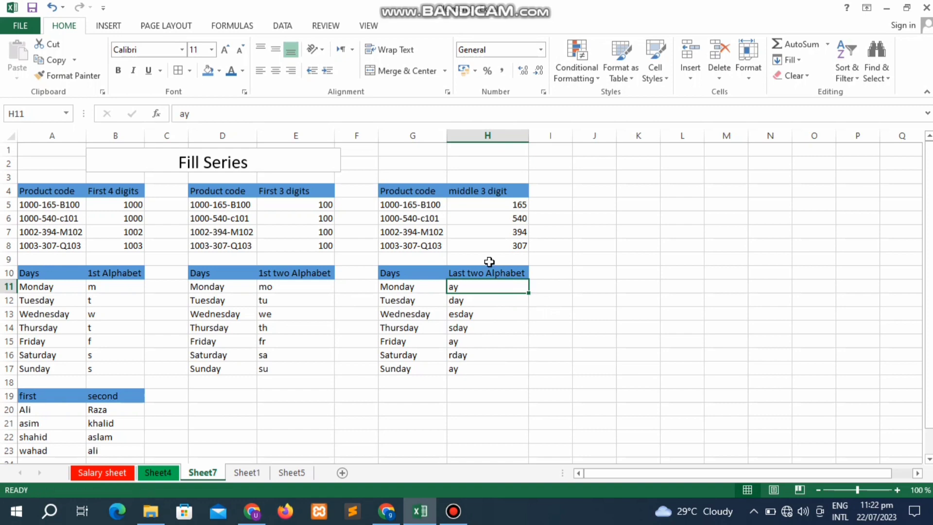
{"action": "key", "text": "ctrl+z"}
- Add ay as a second sample in H12 and Flash Fill ay down to H17
{"action": "key", "text": "Down"}
{"action": "type", "text": "a"}
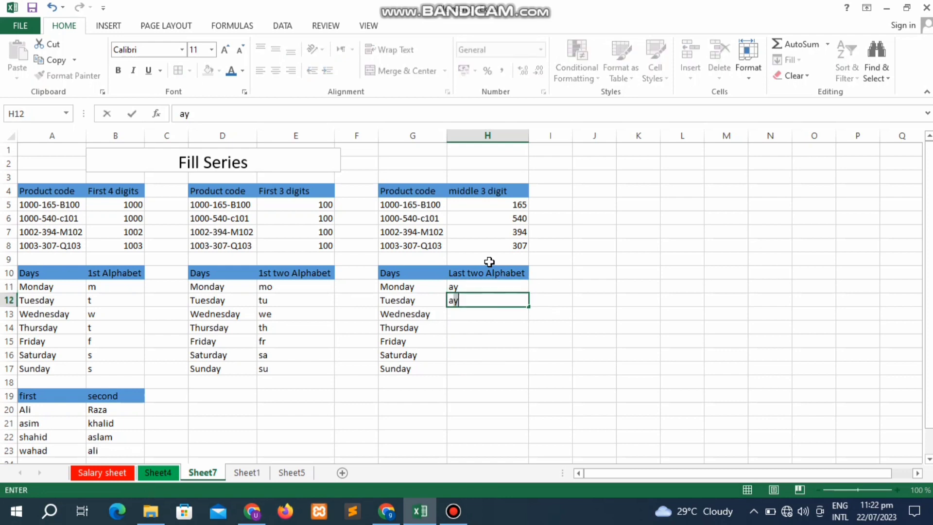
{"action": "key", "text": "Return"}
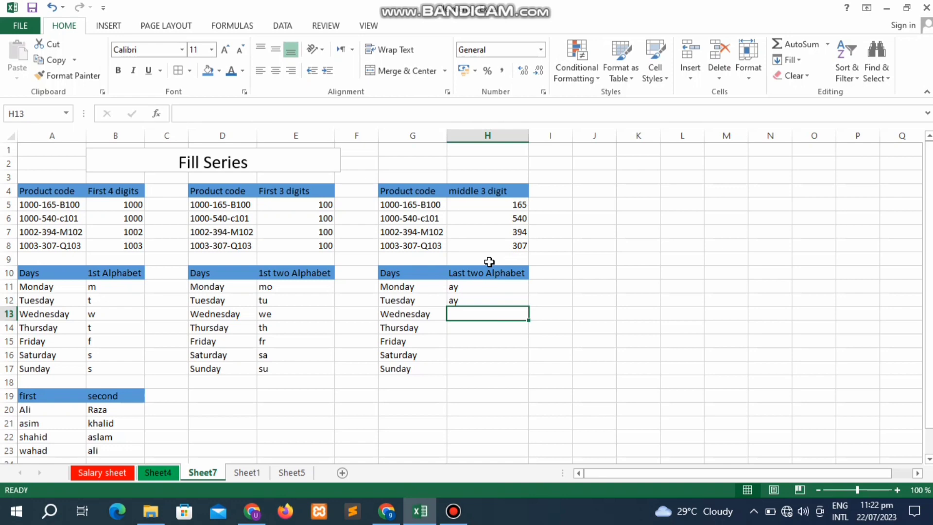
{"action": "key", "text": "ctrl+e"}
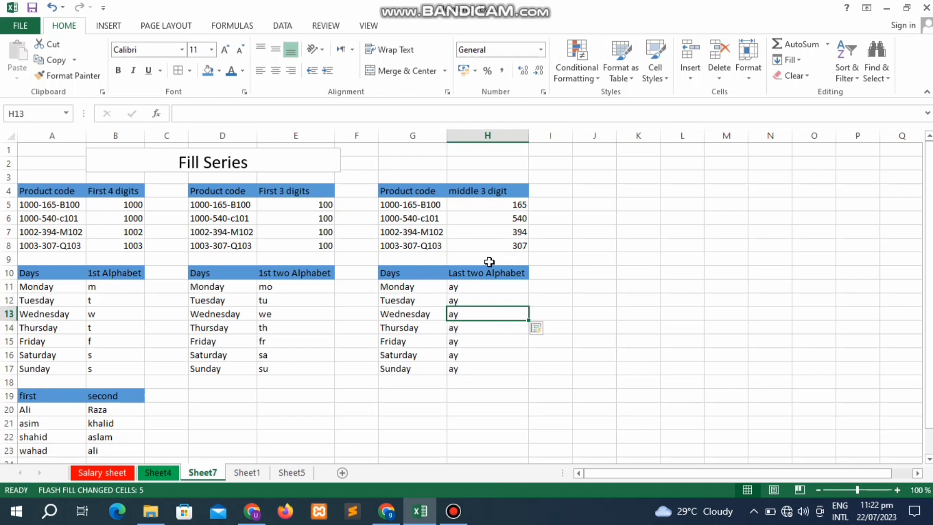
{"action": "key", "text": "Down"}
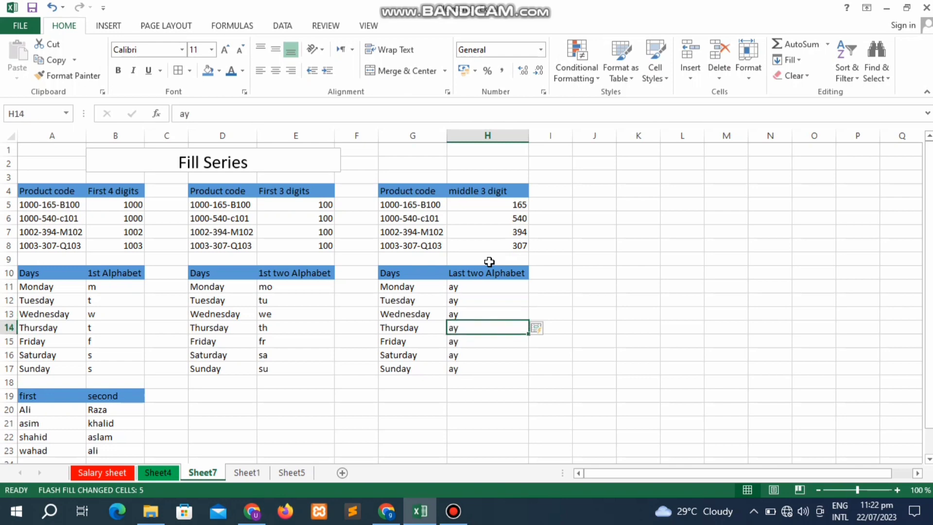
{"action": "key", "text": "Down"}
{"action": "key", "text": "Down"}
{"action": "key", "text": "Down"}
{"action": "key", "text": "Down"}
{"action": "key", "text": "Down"}
{"action": "key", "text": "Down"}
{"action": "key", "text": "Down"}
{"action": "key", "text": "Down"}
{"action": "key", "text": "Left"}
{"action": "key", "text": "Left"}
{"action": "key", "text": "Left"}
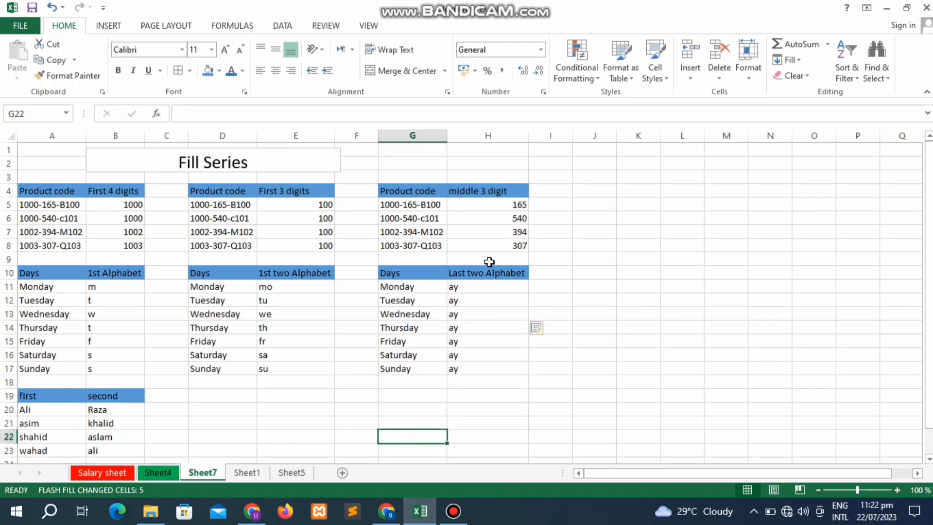
{"action": "key", "text": "Left"}
{"action": "key", "text": "Left"}
{"action": "key", "text": "Left"}
{"action": "key", "text": "Left"}
{"action": "key", "text": "Up"}
{"action": "key", "text": "Up"}
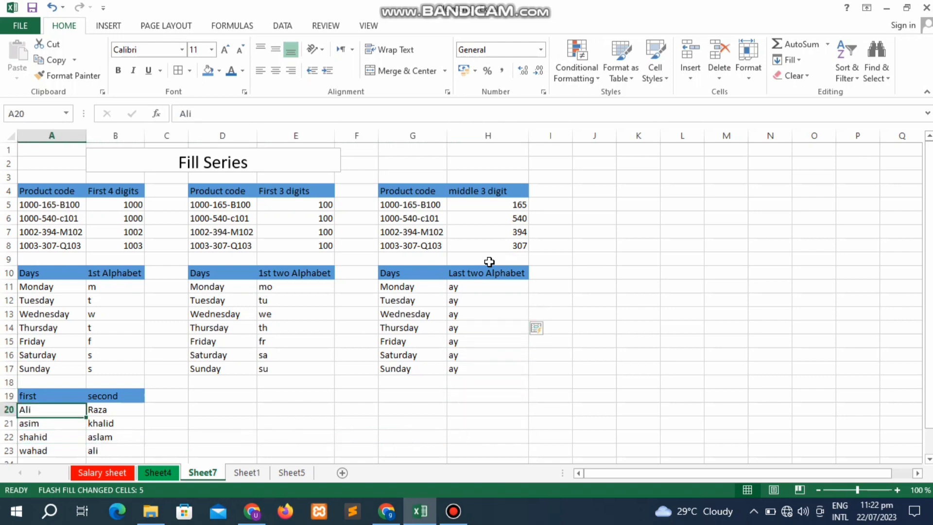
- Type the first and second name combined in C20, Flash Fill C21:C23, and AutoFit column C
{"action": "key", "text": "Right"}
{"action": "key", "text": "Right"}
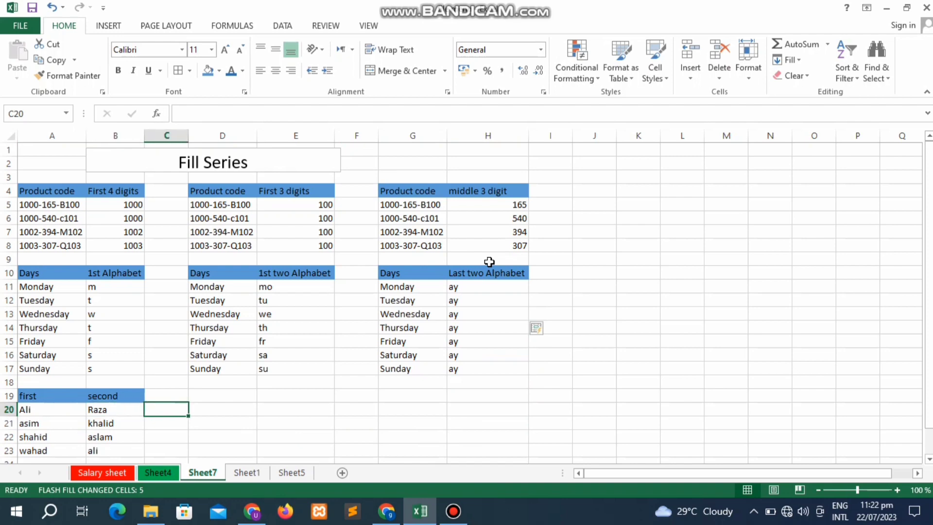
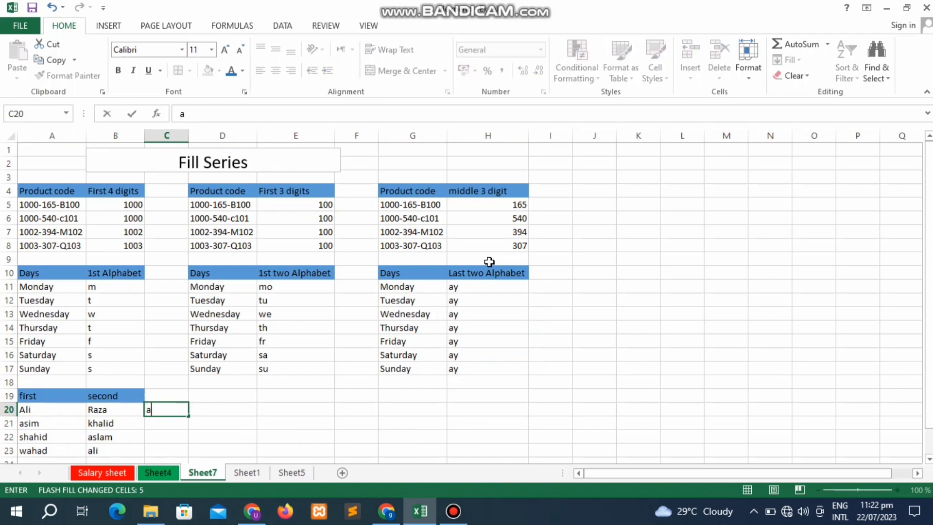
{"action": "key", "text": "Return"}
{"action": "key", "text": "Up"}
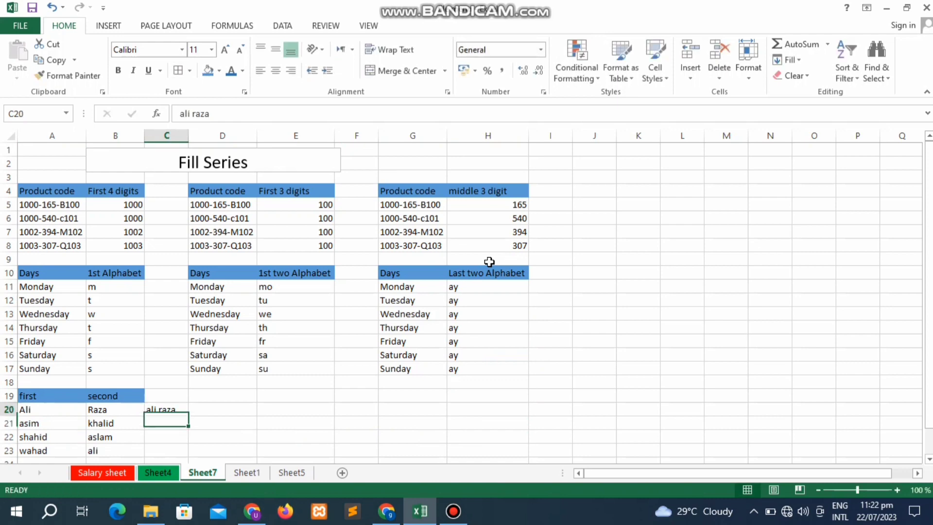
{"action": "key", "text": "ctrl+e"}
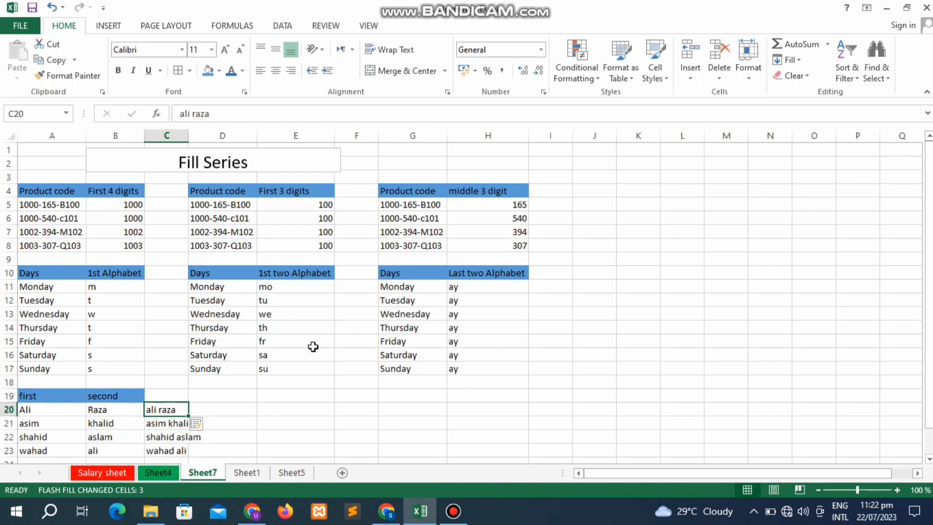
{"action": "double_click", "coordinate": [187, 135]}
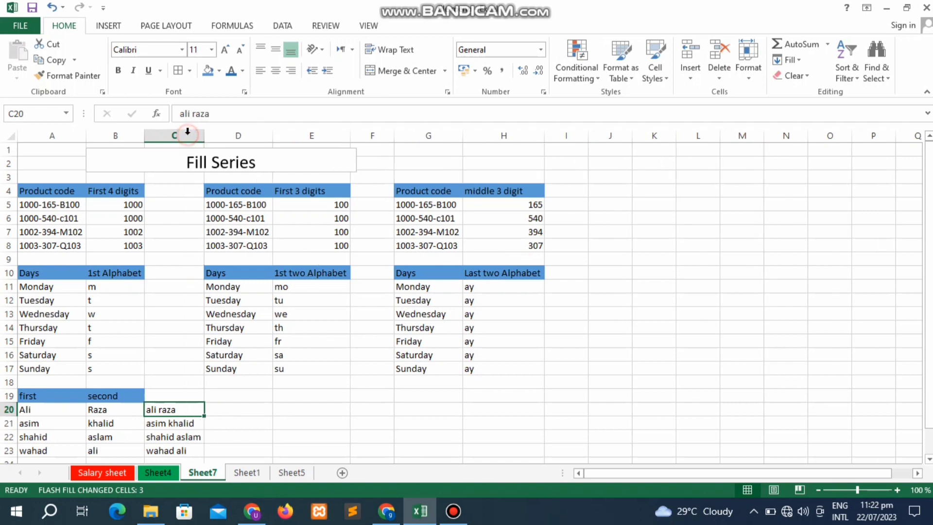